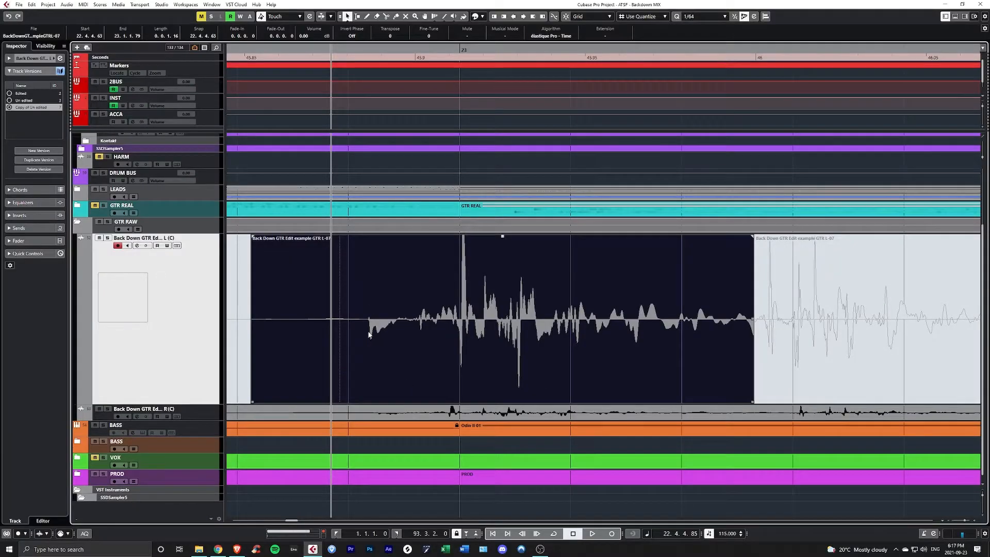
- Examine the first note's pick noise and transient in the left guitar clip against the bar 23 grid line
scroll(368, 334, up, 2)
scroll(371, 310, up, 2)
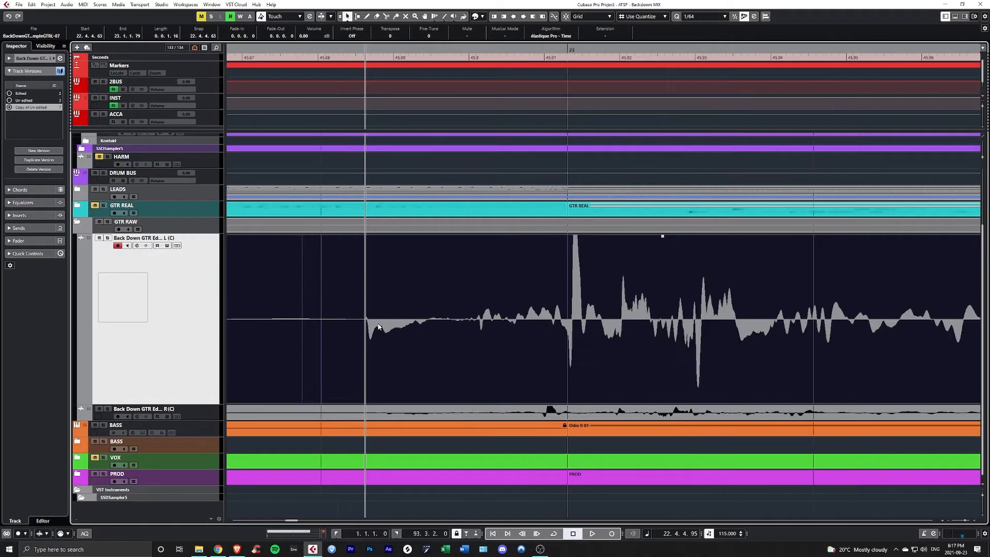
scroll(387, 331, down, 2)
scroll(389, 324, right, 1)
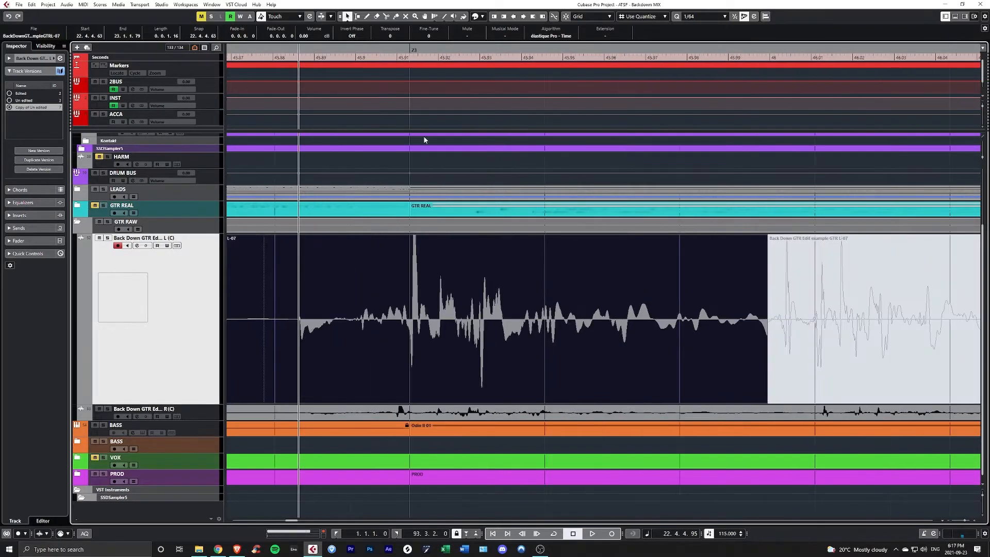
click(415, 51)
scroll(419, 327, up, 2)
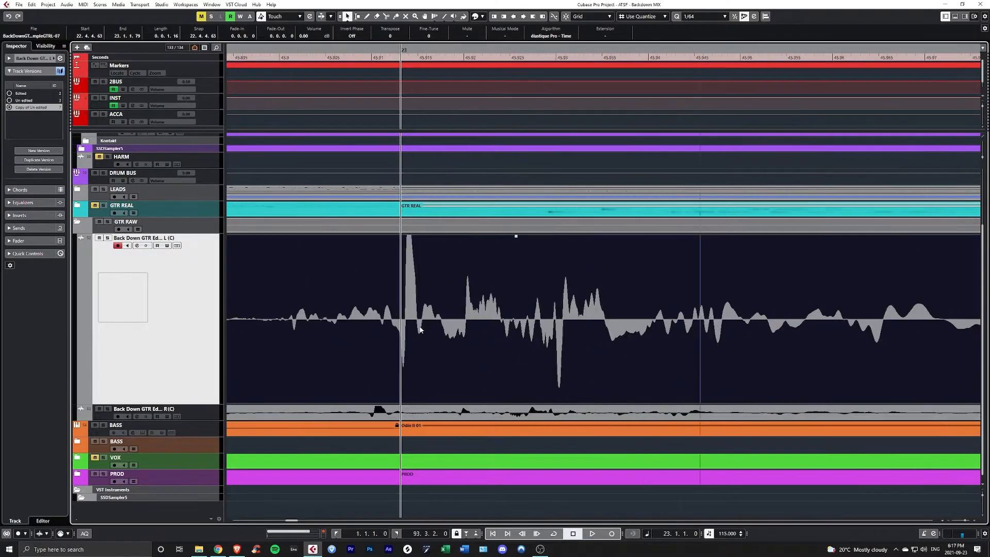
scroll(400, 300, down, 2)
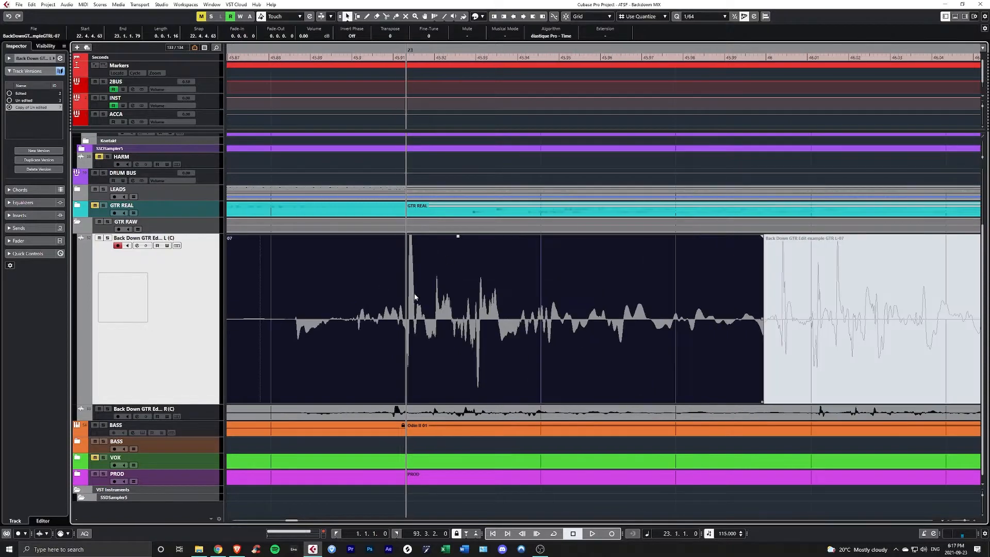
scroll(416, 295, right, 1)
drag(537, 50, 561, 56)
scroll(540, 312, down, 2)
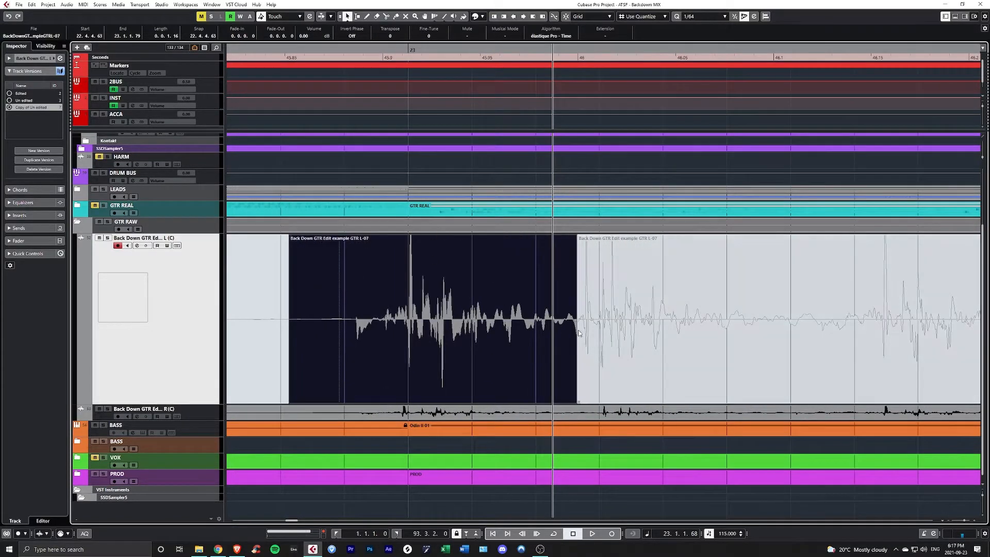
scroll(462, 315, down, 1)
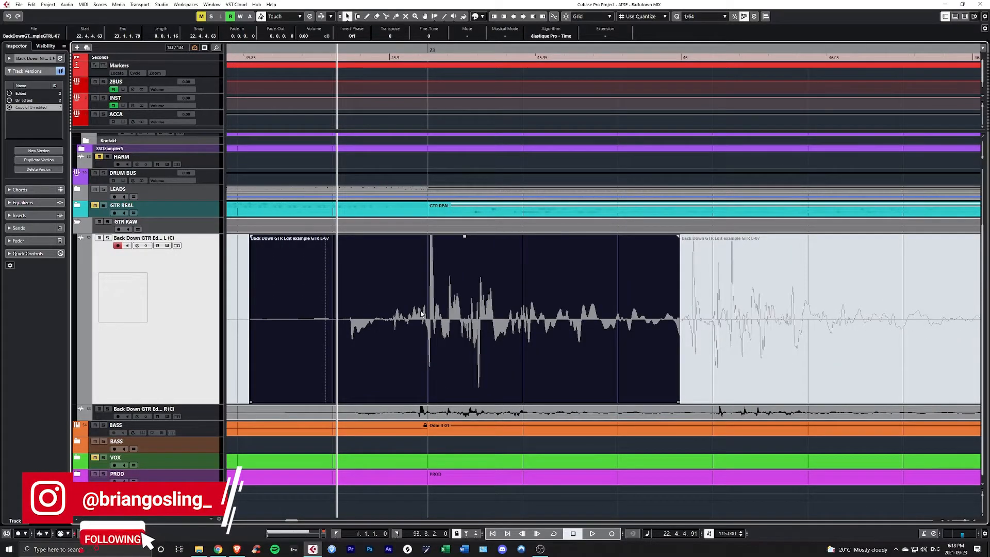
scroll(431, 311, up, 1)
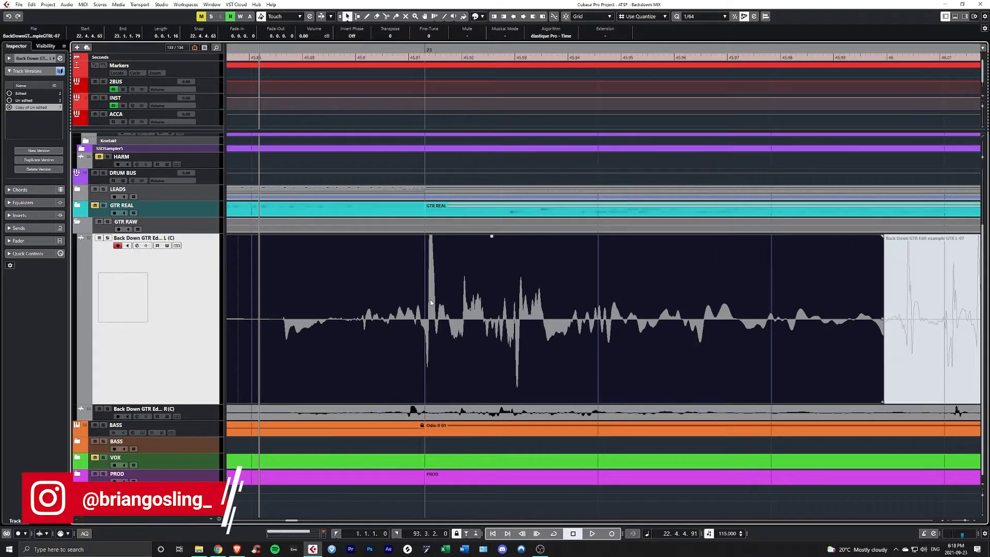
- Try slipping the audio inside the selected left guitar clip later so its initial pick noise starts on bar 23
click(427, 88)
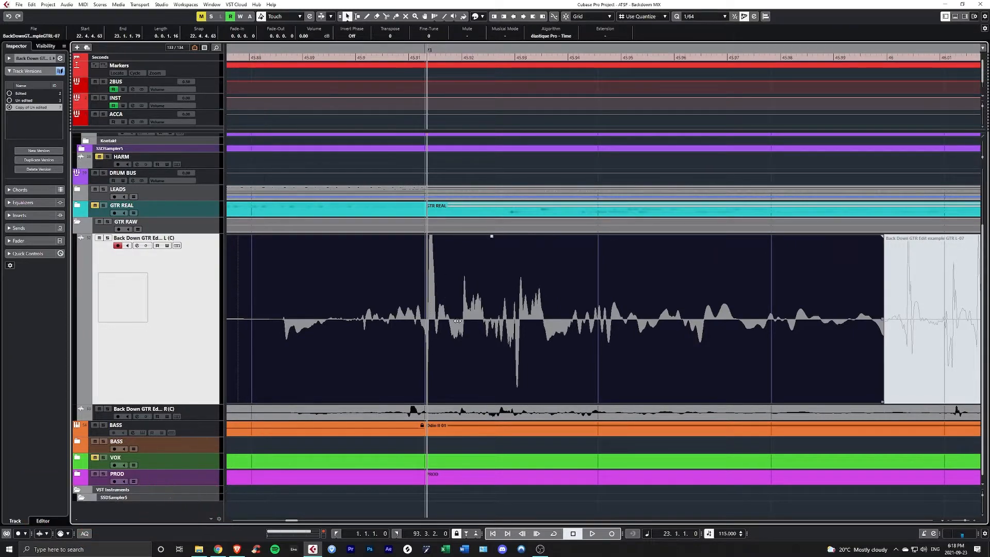
mouse_move(457, 321)
mouse_down()
mouse_move(468, 320)
mouse_move(456, 322)
mouse_up()
scroll(456, 318, left, 1)
scroll(502, 310, down, 3)
scroll(495, 311, right, 2)
scroll(360, 312, up, 3)
scroll(359, 316, left, 3)
drag(441, 320, 584, 321)
scroll(576, 327, down, 2)
scroll(563, 330, right, 3)
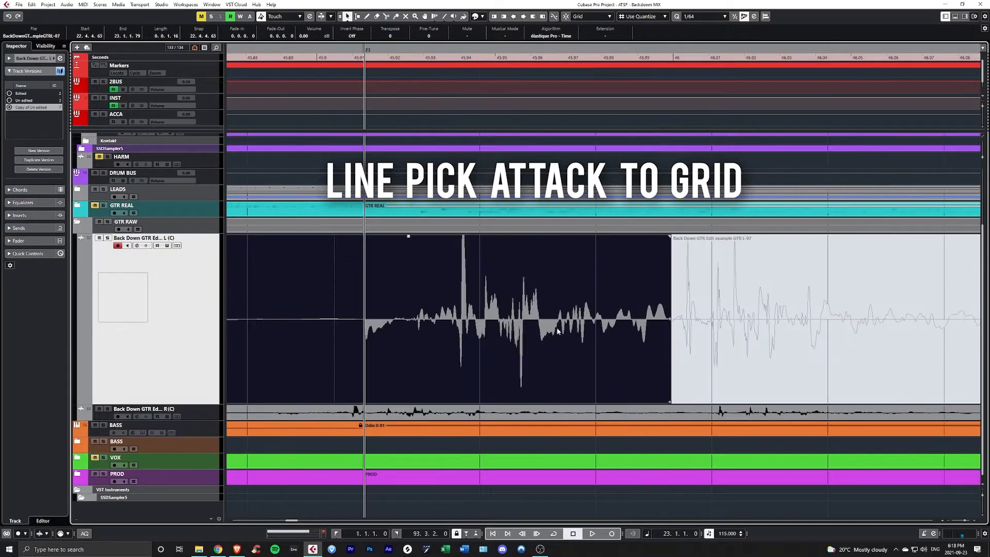
- Try slipping the clip's audio earlier so the large transient spike lands on bar 23
scroll(437, 324, down, 3)
scroll(420, 320, up, 6)
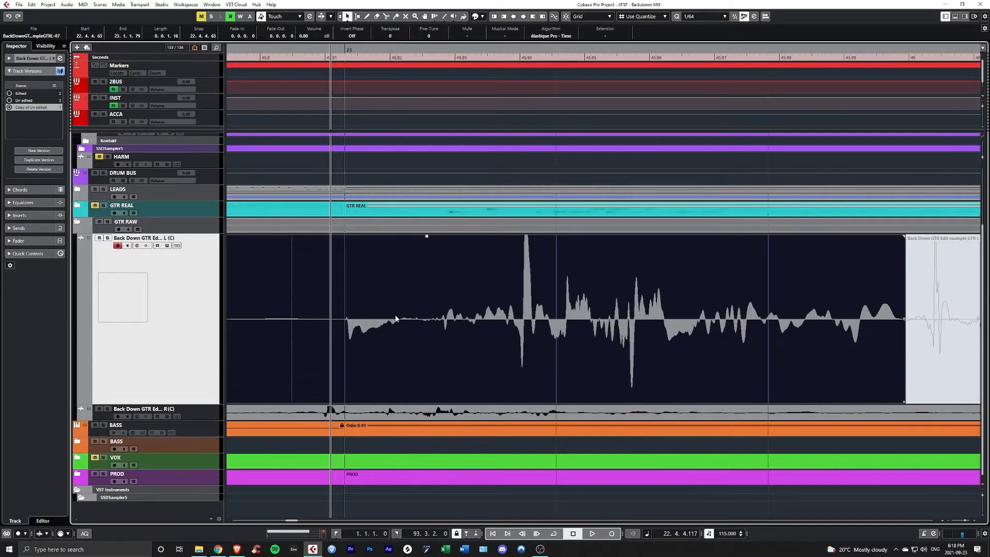
scroll(402, 317, down, 2)
drag(493, 320, 387, 320)
scroll(395, 322, left, 3)
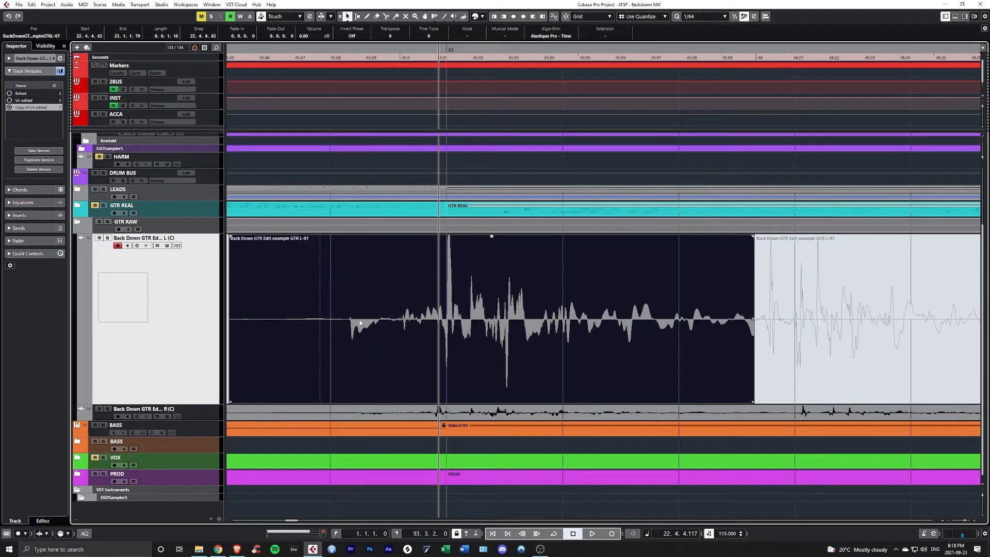
right_click(336, 323)
click(346, 325)
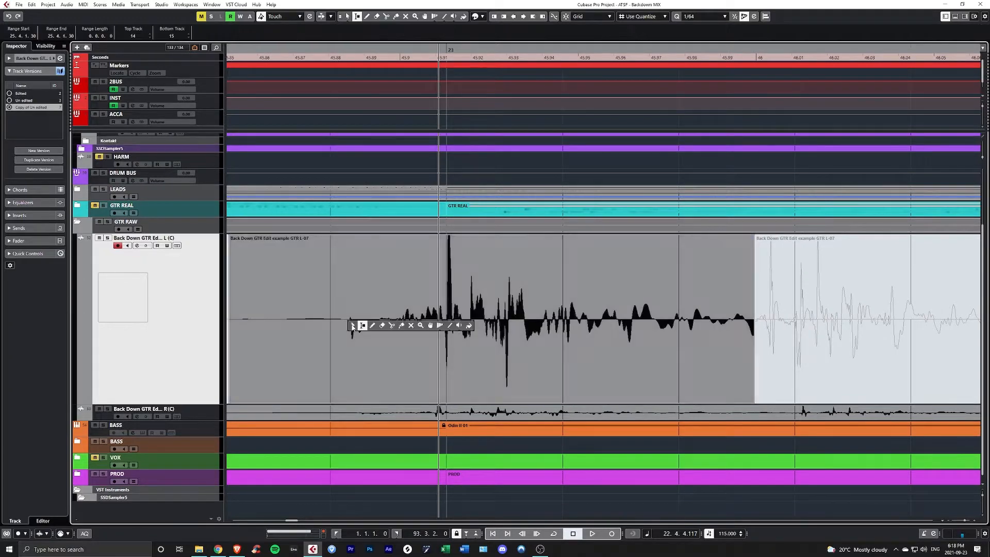
drag(354, 52, 348, 49)
scroll(362, 257, up, 2)
drag(440, 331, 566, 330)
scroll(359, 304, down, 5)
scroll(357, 303, up, 2)
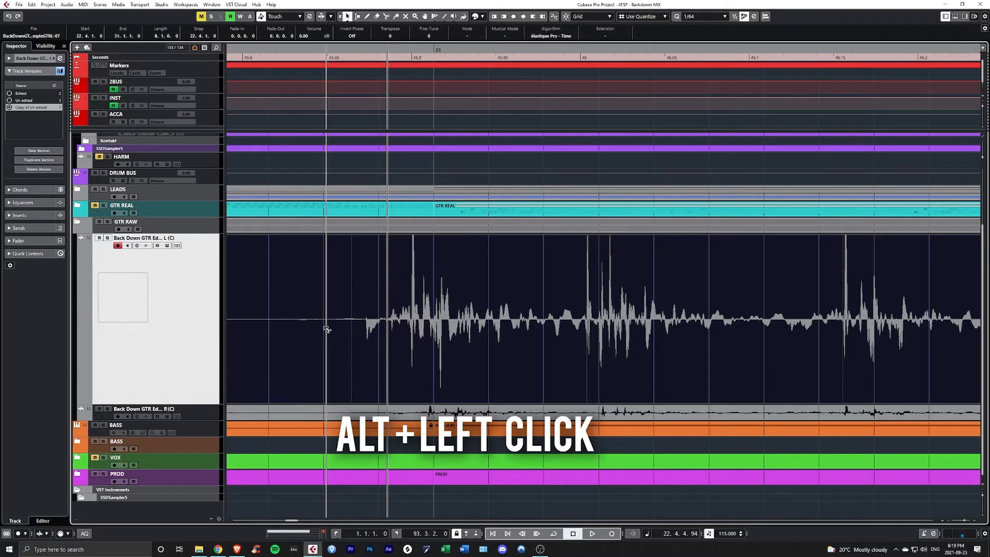
- Split the left guitar clip around the first note at 22.4.4.61 and 23.1.1.75, and select the resulting clip
alt+click(327, 329)
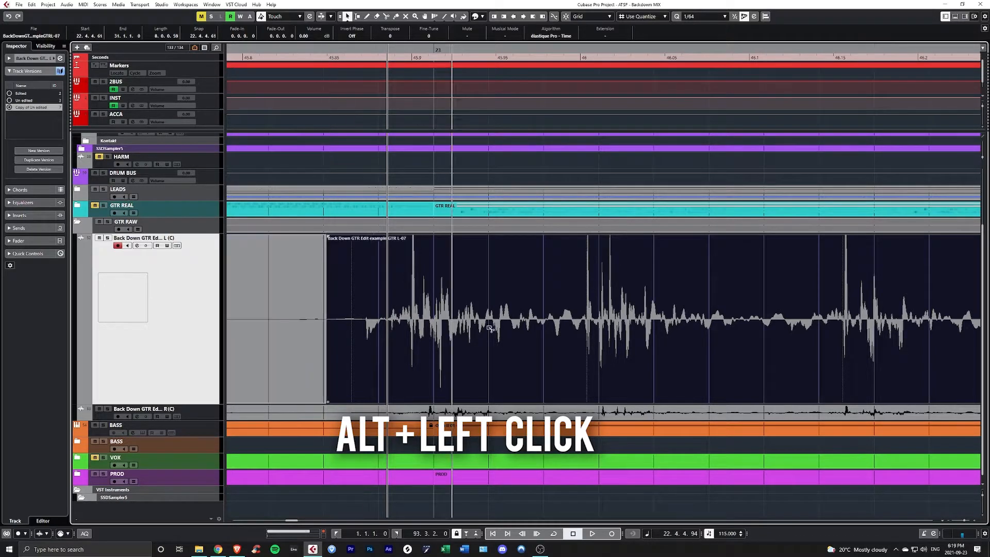
alt+click(571, 326)
click(434, 317)
scroll(433, 317, up, 2)
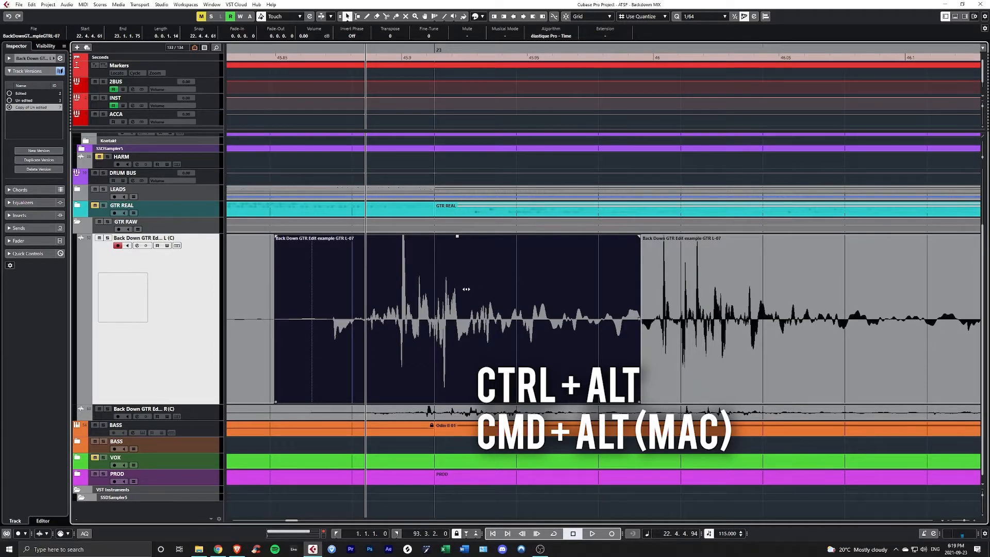
- Slip the audio inside the first note's clip later until its initial pick noise starts on bar 23, and place the playhead there
drag(471, 286, 499, 309)
scroll(455, 318, up, 1)
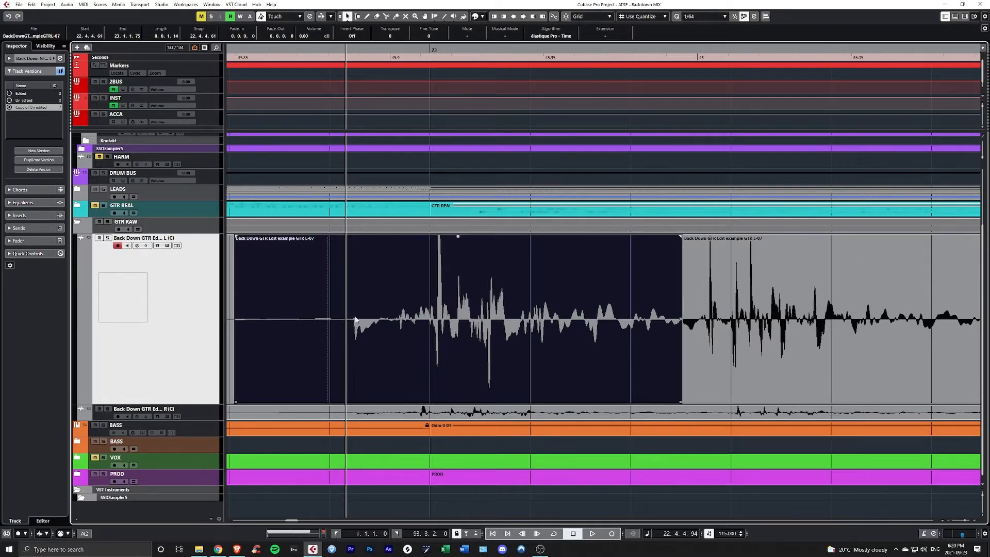
drag(434, 323, 511, 326)
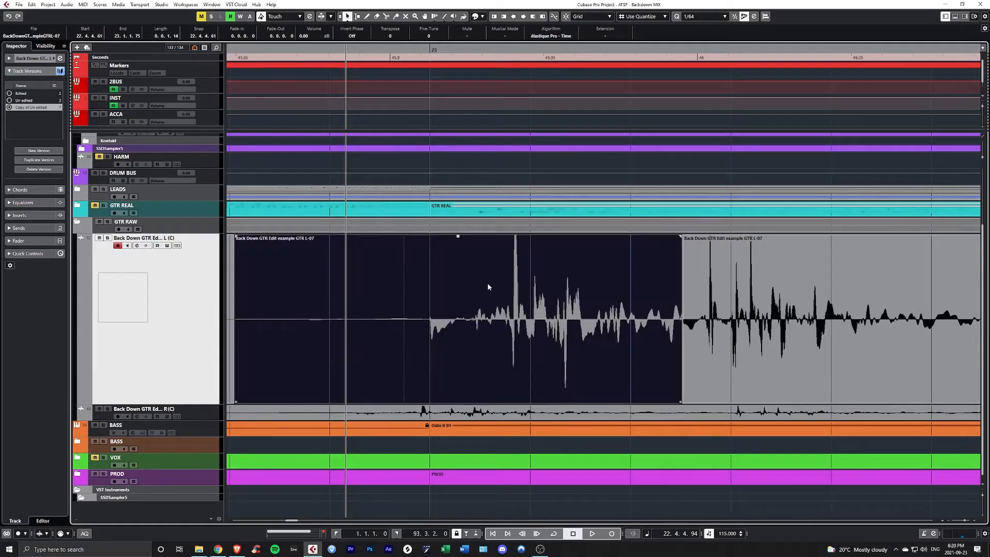
click(431, 49)
- Split the following guitar clip after the second note at 23.1.2.86 and select the second note's clip
scroll(461, 301, down, 1)
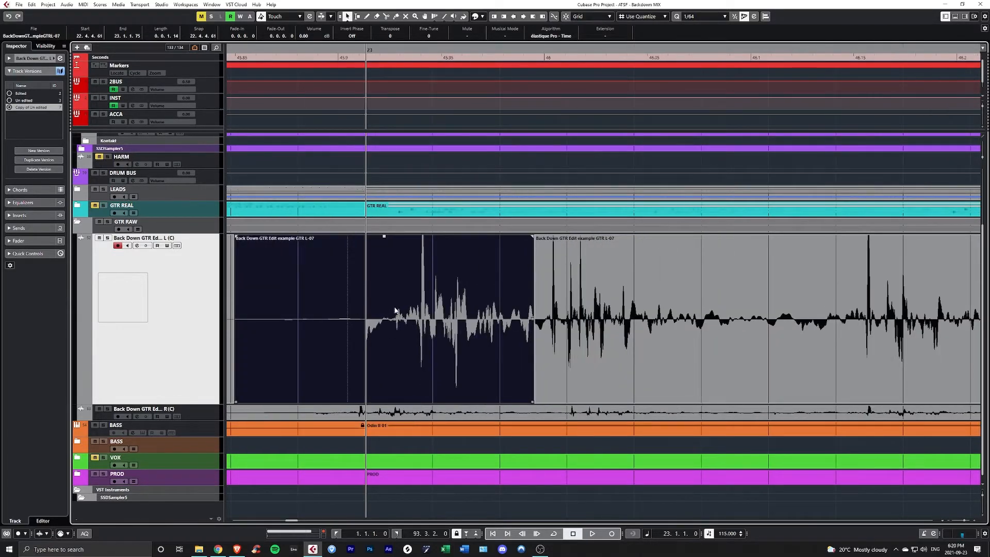
scroll(464, 312, right, 1)
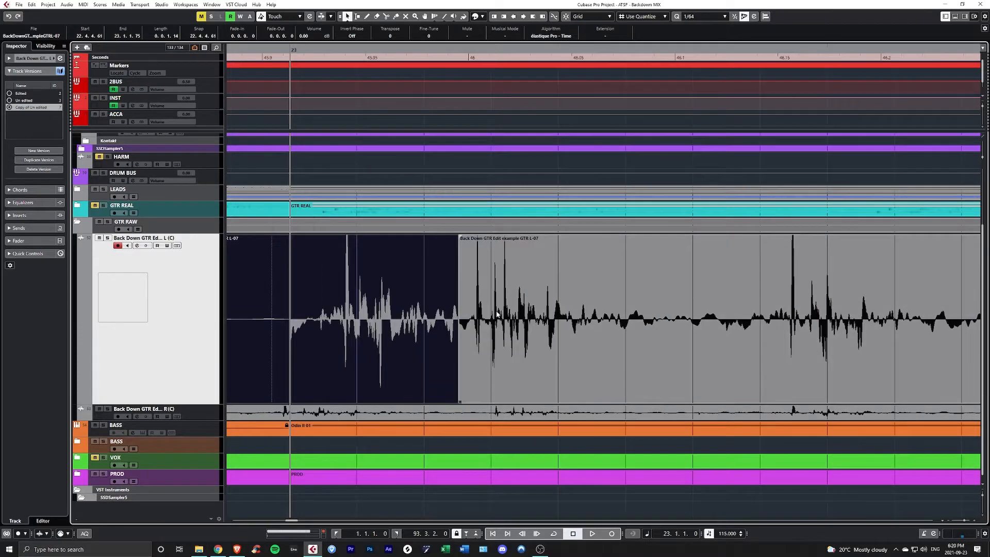
scroll(498, 314, down, 2)
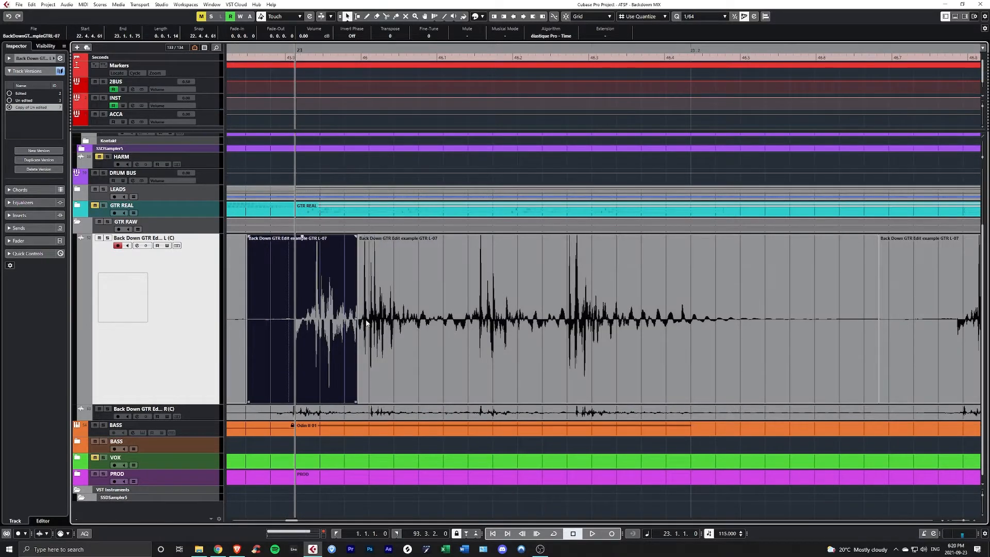
scroll(495, 322, up, 3)
click(488, 330)
alt+click(488, 330)
scroll(488, 330, left, 1)
click(428, 328)
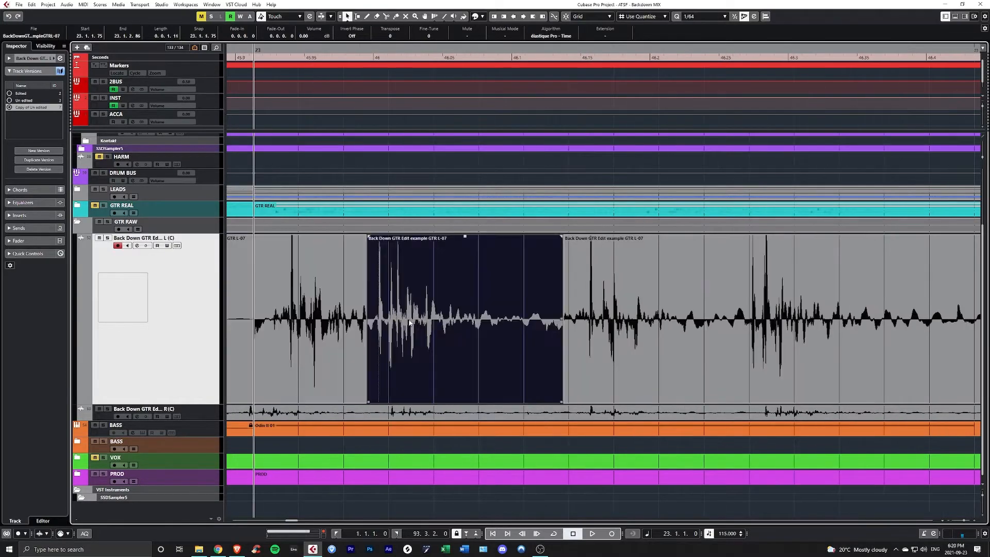
- Slip the audio inside the second note's clip slightly later to line its pick attack up with the grid
scroll(423, 326, up, 2)
drag(441, 326, 473, 327)
scroll(392, 335, up, 2)
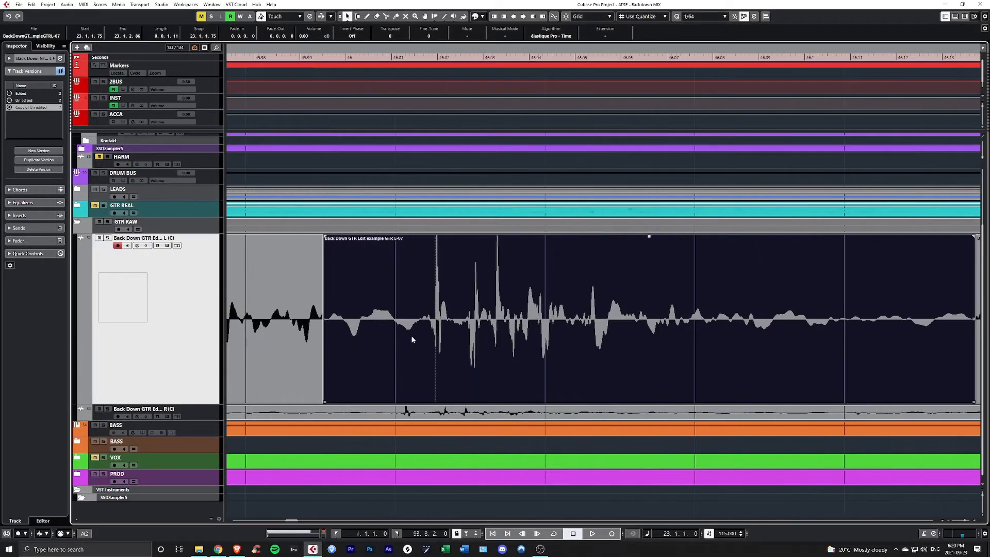
scroll(422, 317, down, 2)
scroll(416, 95, down, 3)
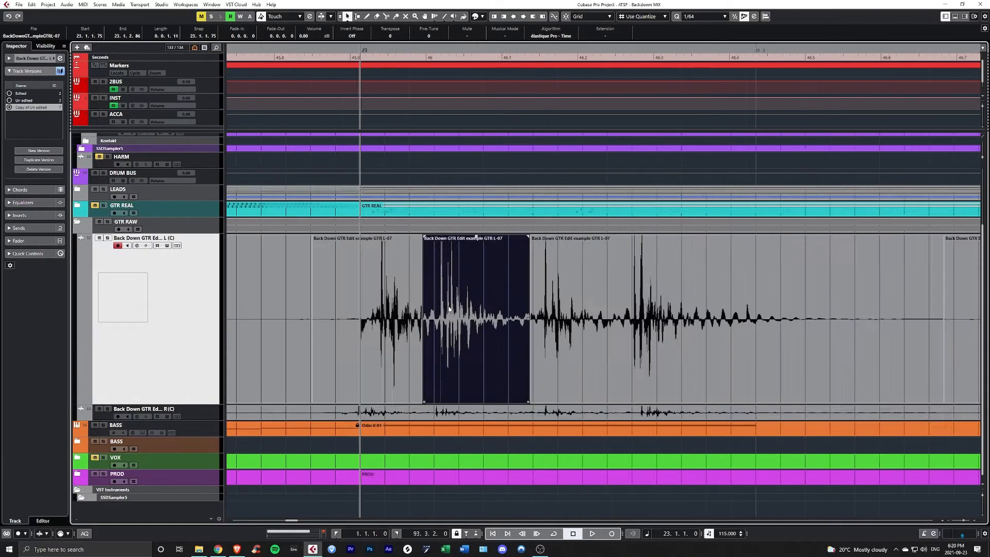
- Turn on snap to grid and place the playhead at 23.1.1.90 to check the second note's alignment
click(428, 48)
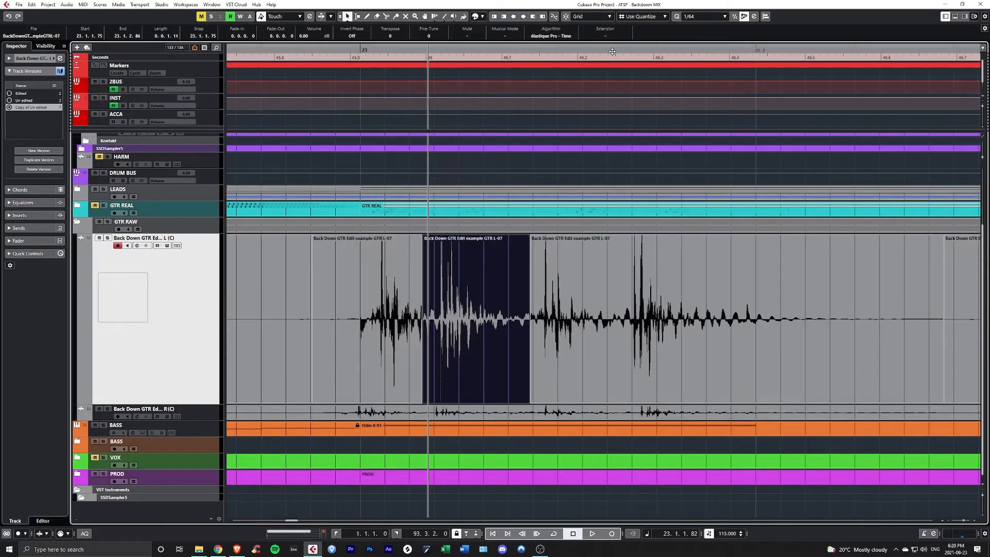
key(j)
click(423, 50)
click(424, 51)
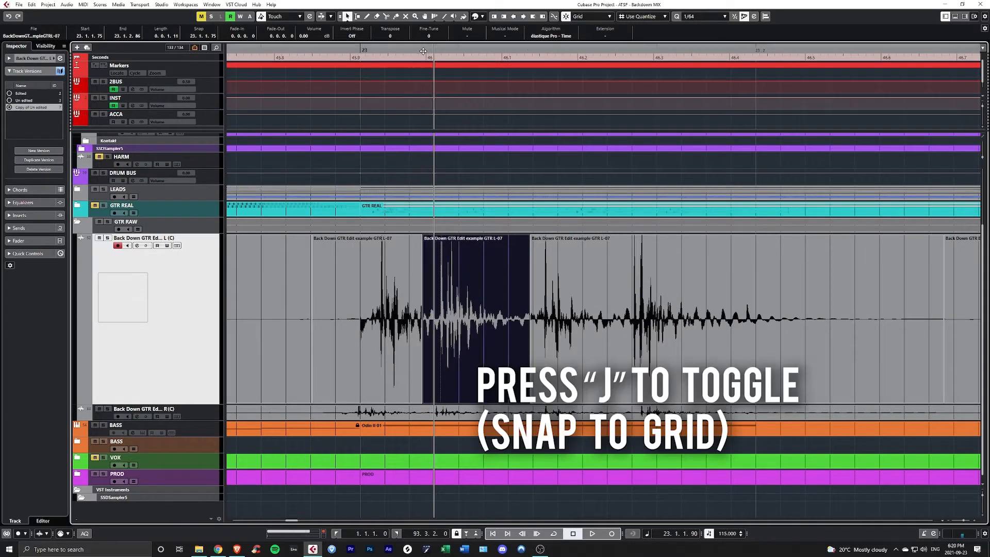
scroll(433, 258, up, 4)
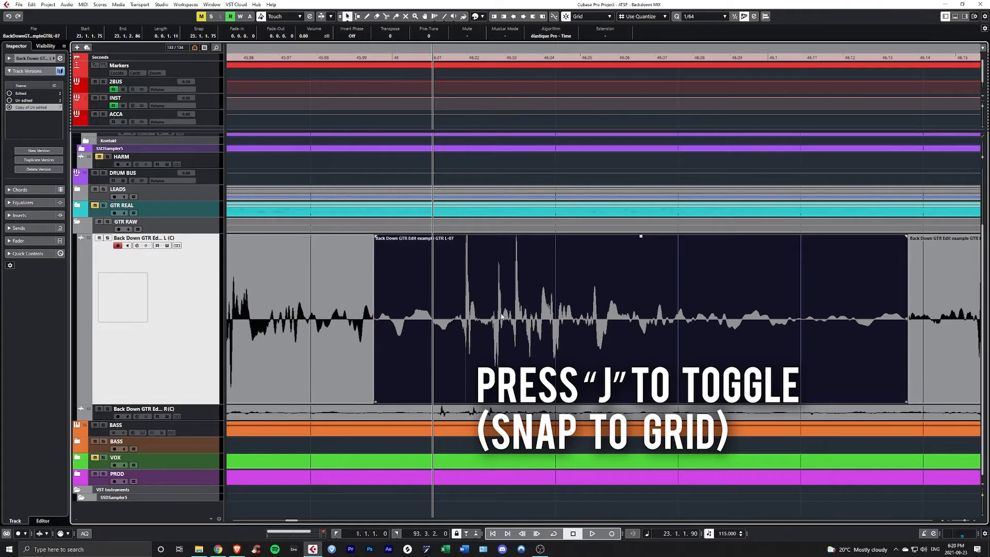
scroll(501, 317, down, 2)
scroll(502, 316, right, 3)
- Place the playhead at 23.1.3.0 and slip the third note's audio later so its pick attack begins there
click(525, 49)
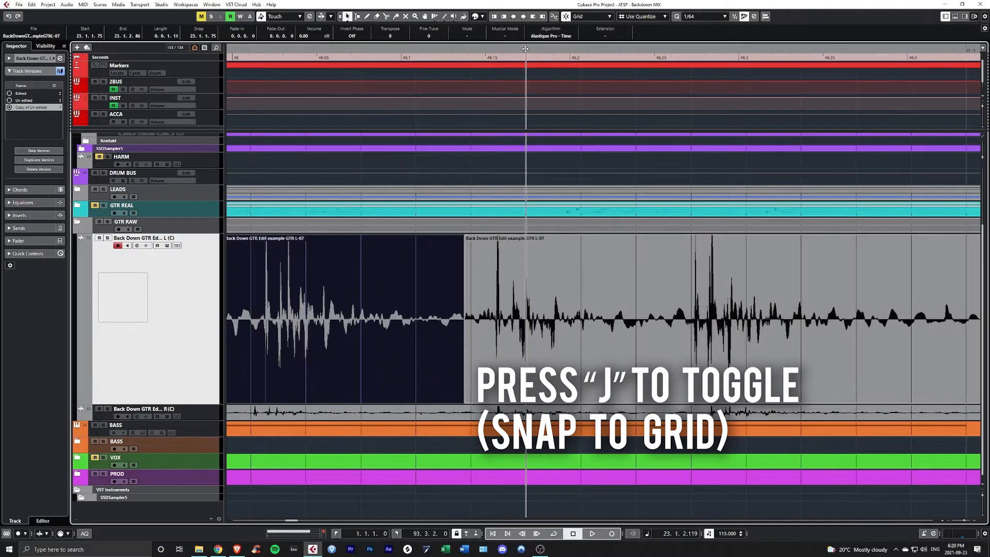
scroll(593, 232, down, 2)
click(731, 328)
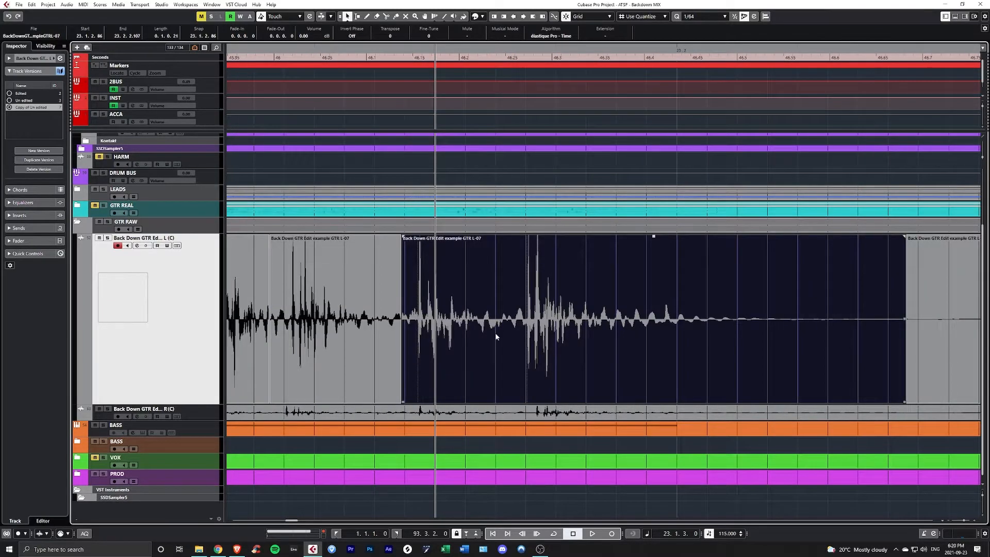
scroll(457, 325, up, 2)
drag(442, 321, 491, 317)
scroll(452, 324, down, 2)
scroll(450, 323, down, 1)
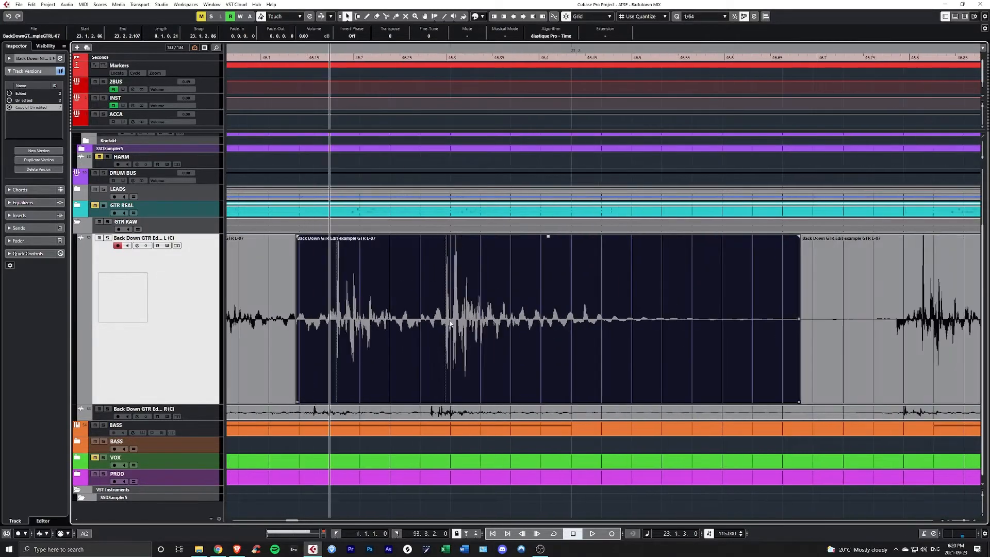
- Split the clip before the fourth note at 23.1.3.90 and slip its audio later so the pick attack begins at 23.1.4.0
click(448, 49)
scroll(446, 324, up, 4)
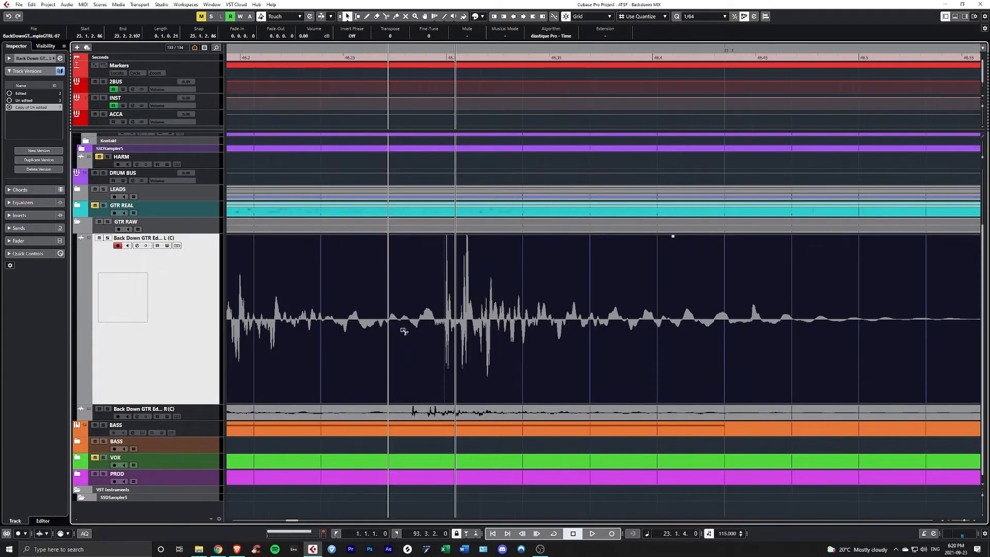
drag(489, 323, 514, 325)
scroll(473, 327, up, 3)
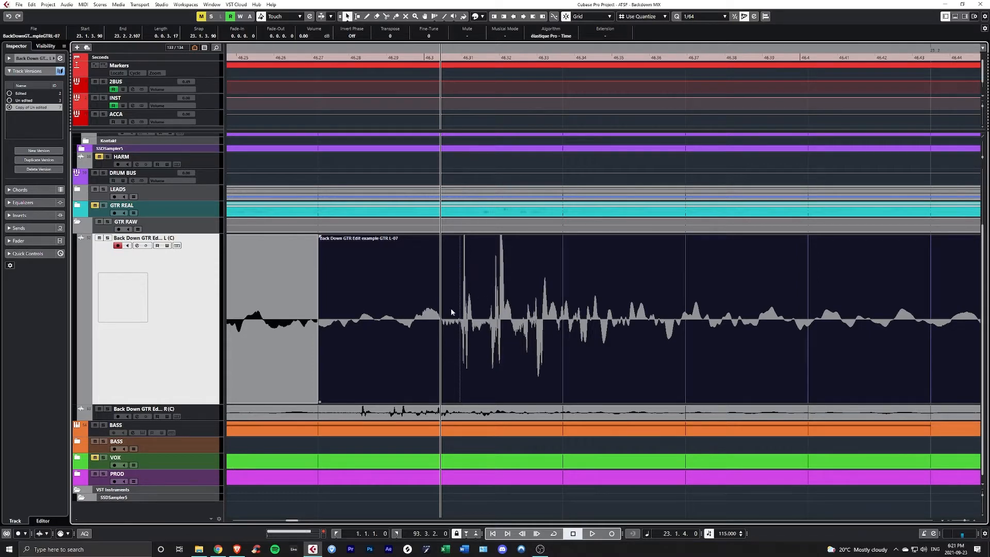
- Try slipping the third note's audio earlier to put its transient spike on 23.1.3.0, and undo that slip
scroll(451, 313, down, 3)
click(357, 49)
scroll(361, 279, left, 1)
scroll(424, 319, up, 5)
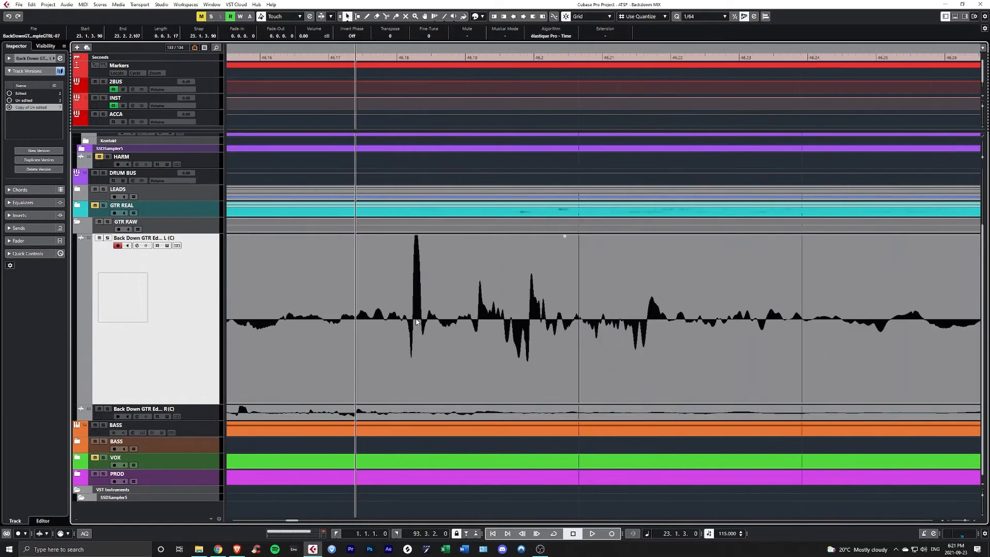
click(531, 321)
drag(536, 321, 479, 321)
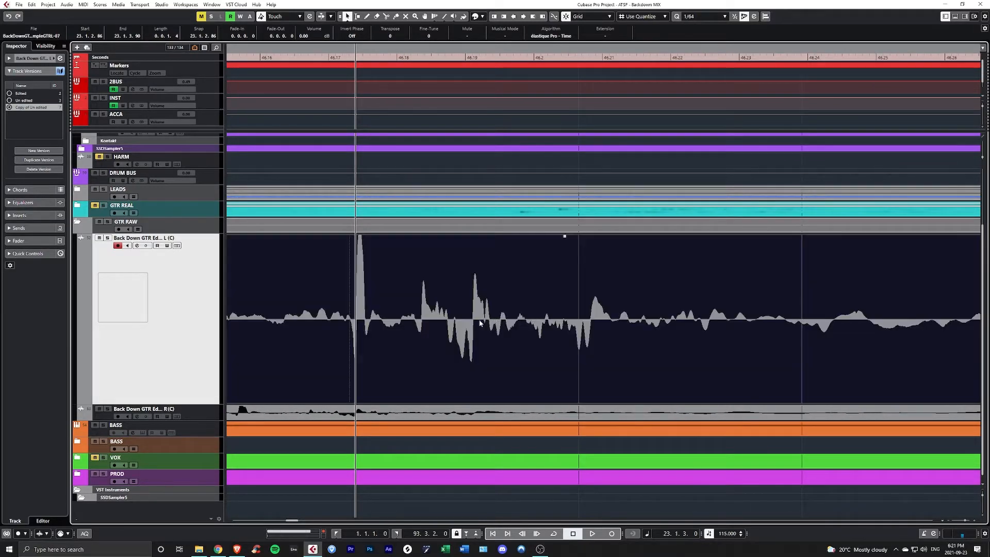
key(ctrl+z)
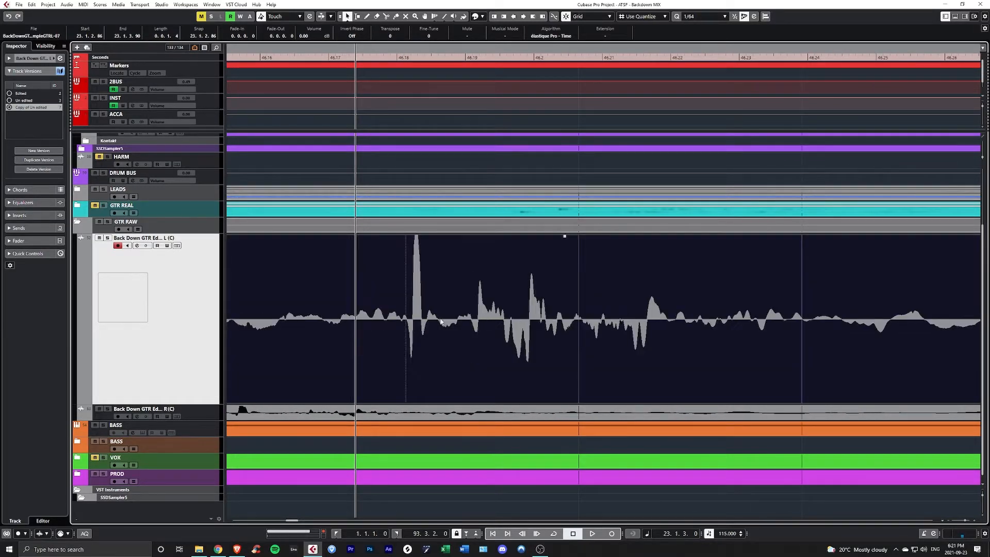
- Examine the slip-edited notes around bar 23 and their split points against the grid lines
scroll(392, 317, down, 4)
scroll(395, 317, up, 2)
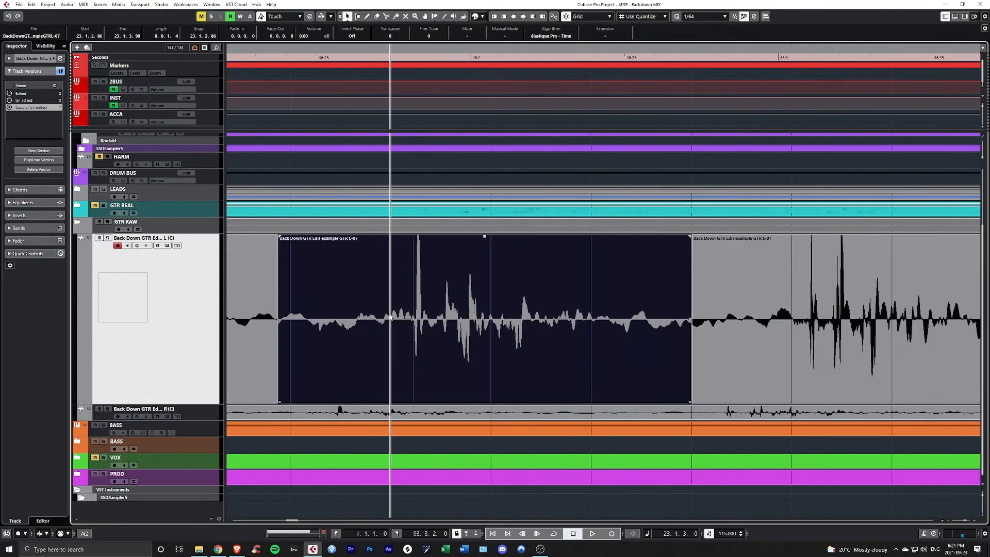
scroll(391, 314, down, 6)
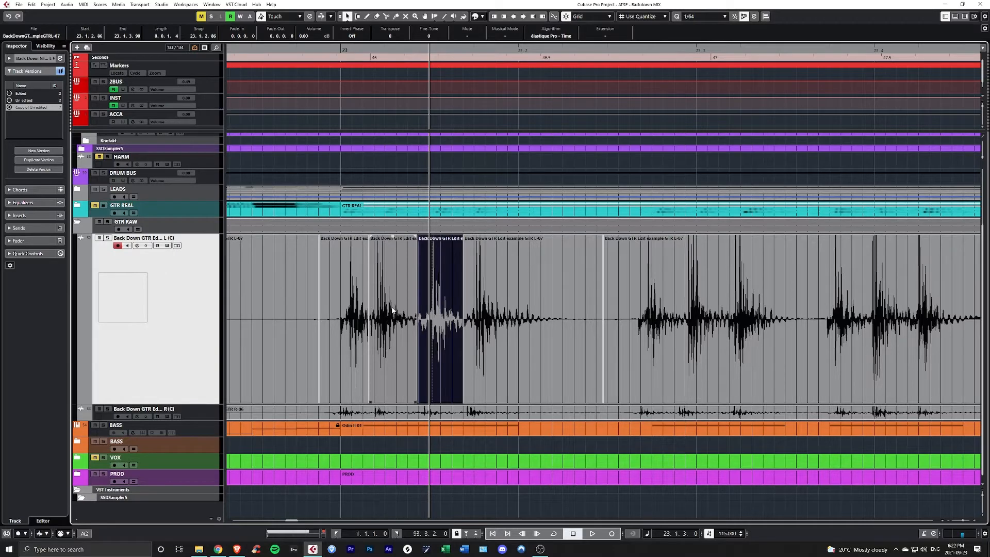
scroll(394, 312, up, 2)
scroll(399, 317, down, 2)
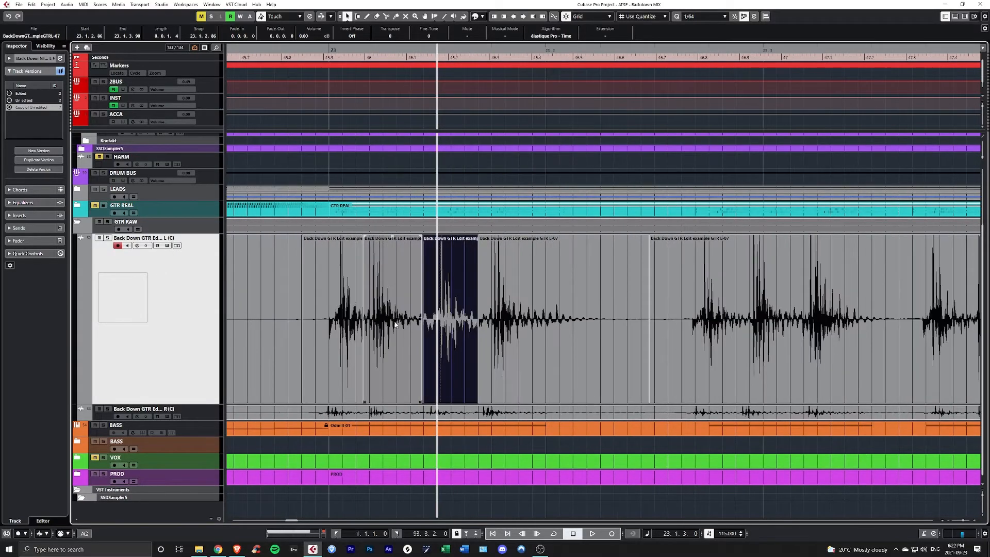
scroll(396, 325, down, 2)
scroll(397, 333, up, 3)
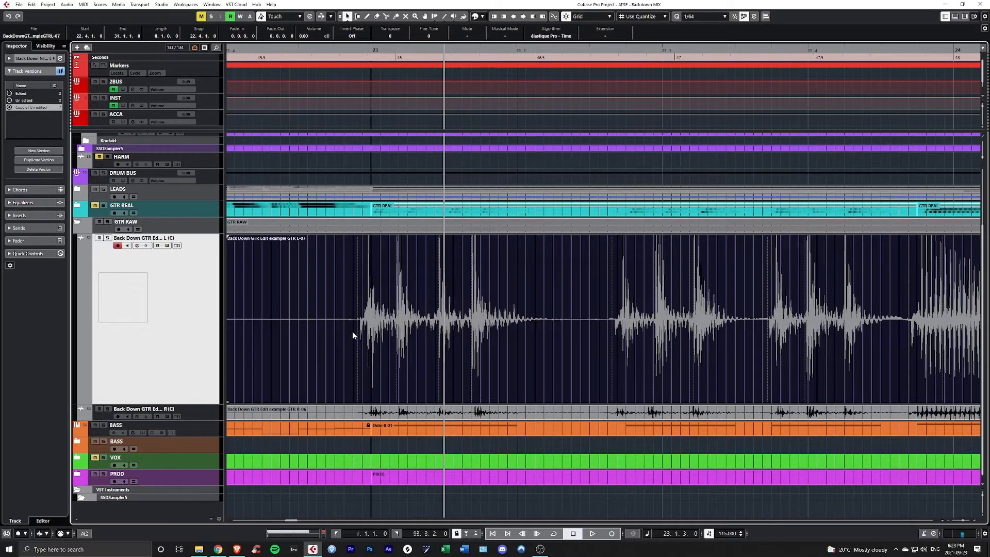
- Open the left guitar clip in the Sample Editor and enable Free Warp under AudioWarp
double_click(353, 336)
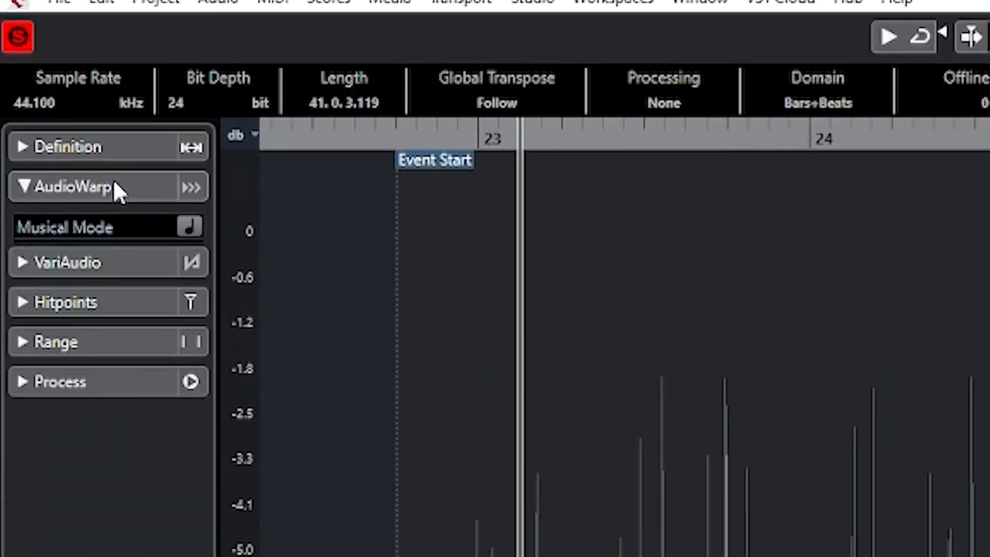
click(36, 61)
click(40, 192)
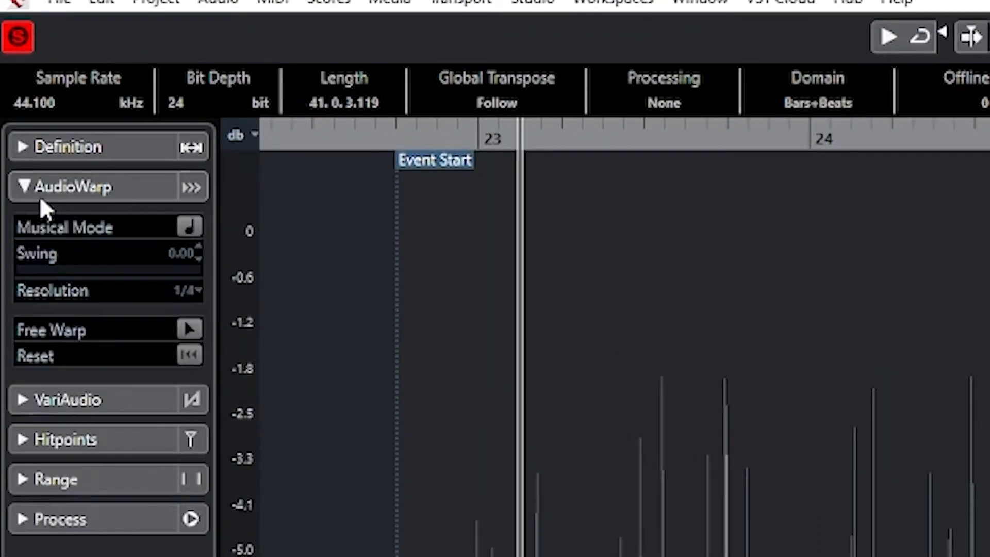
click(191, 330)
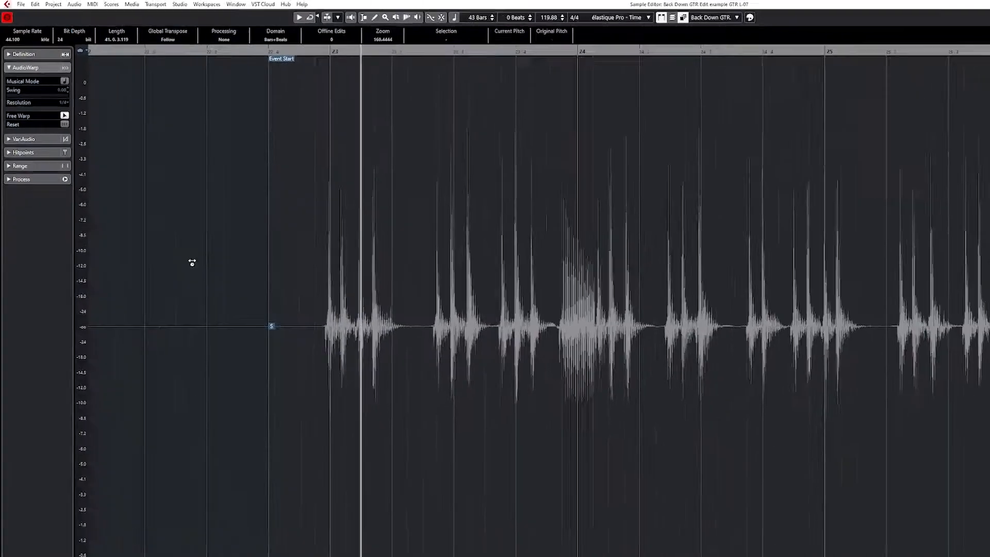
- Anchor the first four-note phrase with warp markers in the silence before and after it
key(h)
key(h)
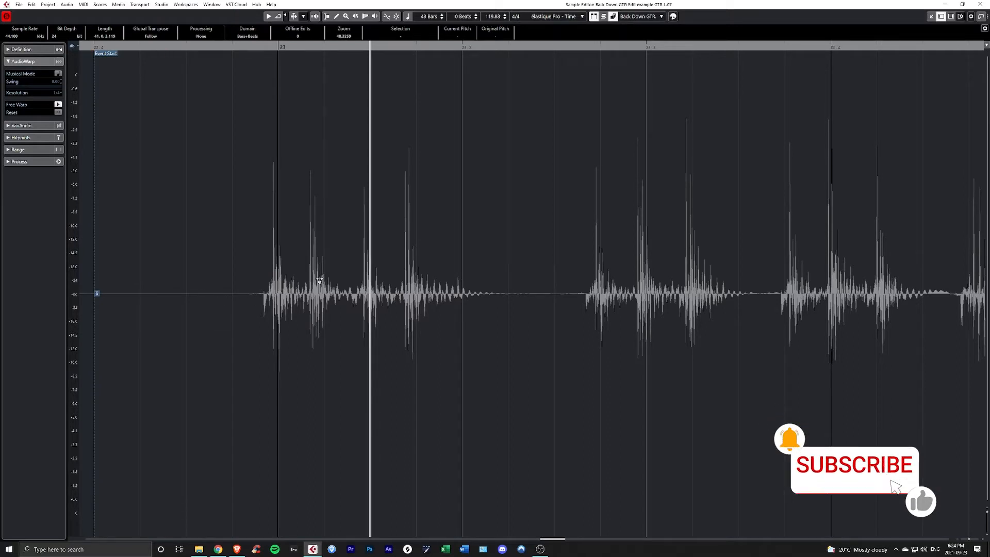
click(172, 298)
click(546, 299)
scroll(546, 299, down, 1)
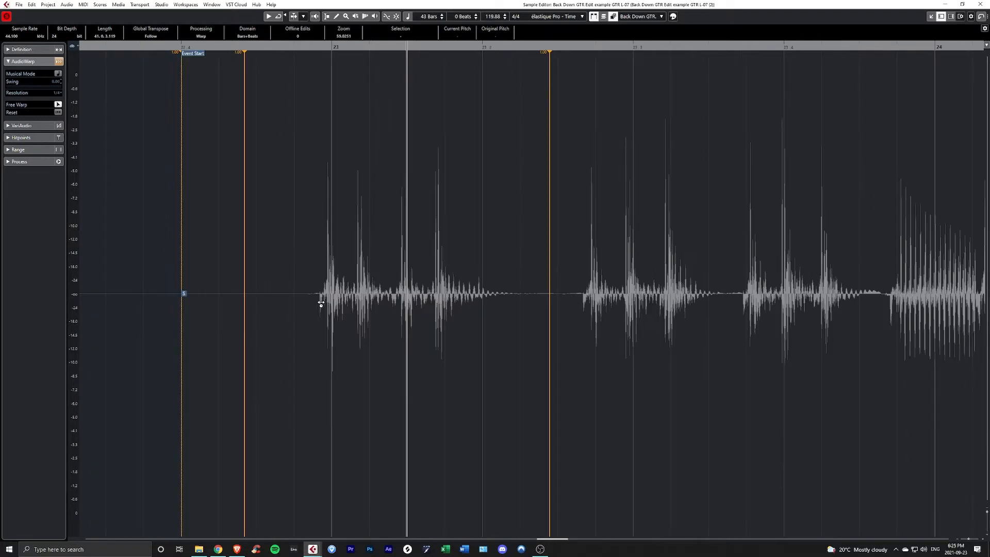
scroll(330, 301, down, 2)
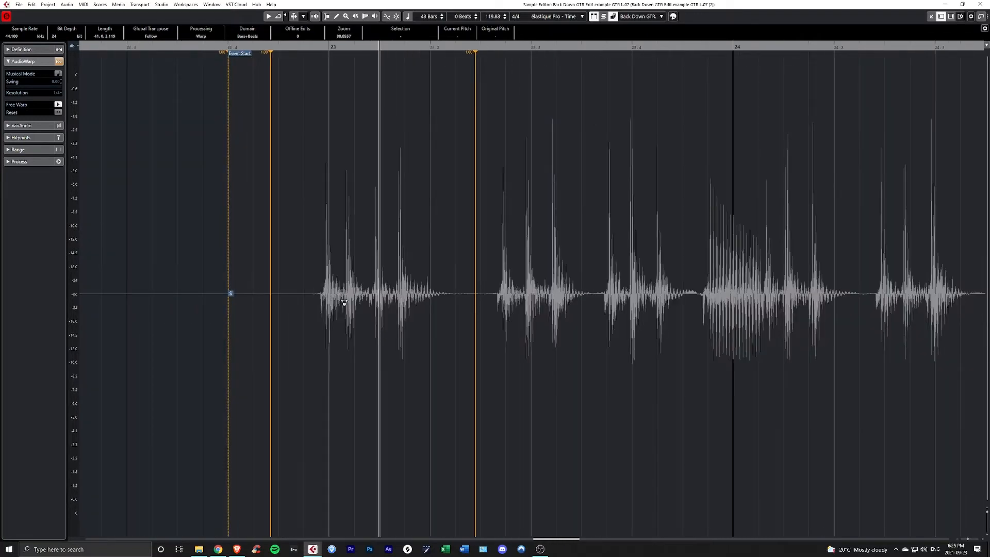
- Add a warp marker where the first note's pick attack begins and warp it to the start of bar 23
mouse_move(328, 302)
mouse_down()
mouse_move(409, 302)
mouse_move(338, 309)
mouse_move(346, 313)
mouse_up()
scroll(301, 308, up, 4)
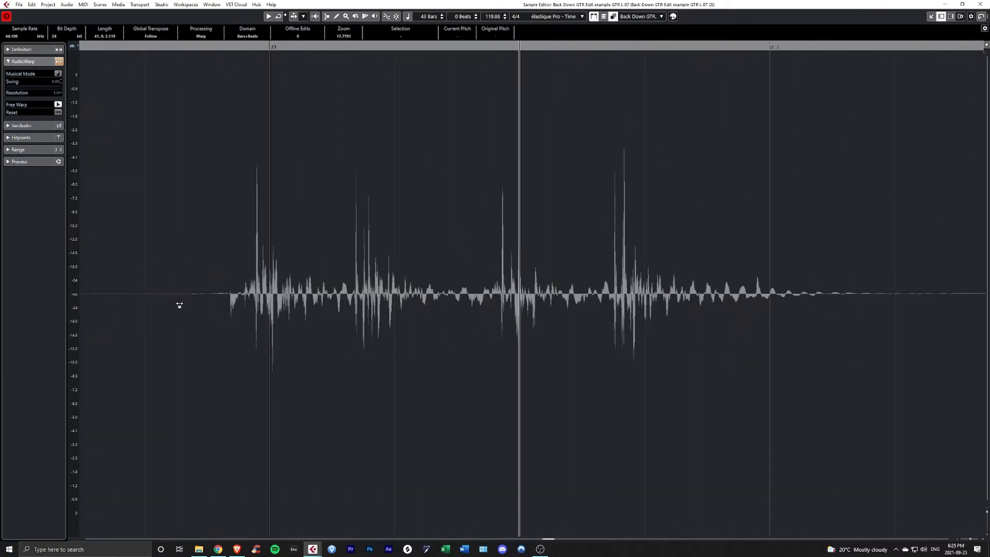
scroll(230, 298, up, 2)
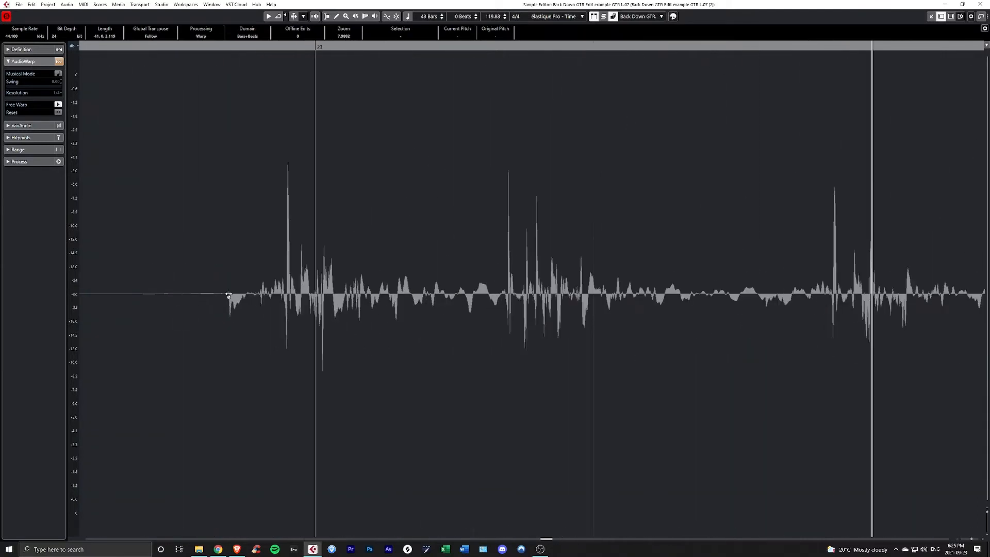
scroll(229, 298, down, 1)
click(229, 298)
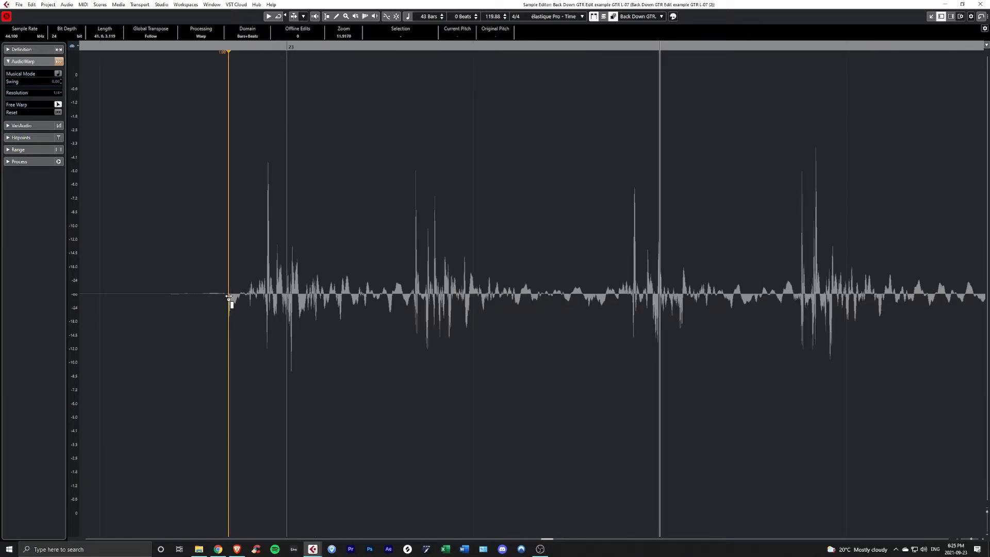
drag(229, 298, 288, 302)
scroll(289, 134, up, 2)
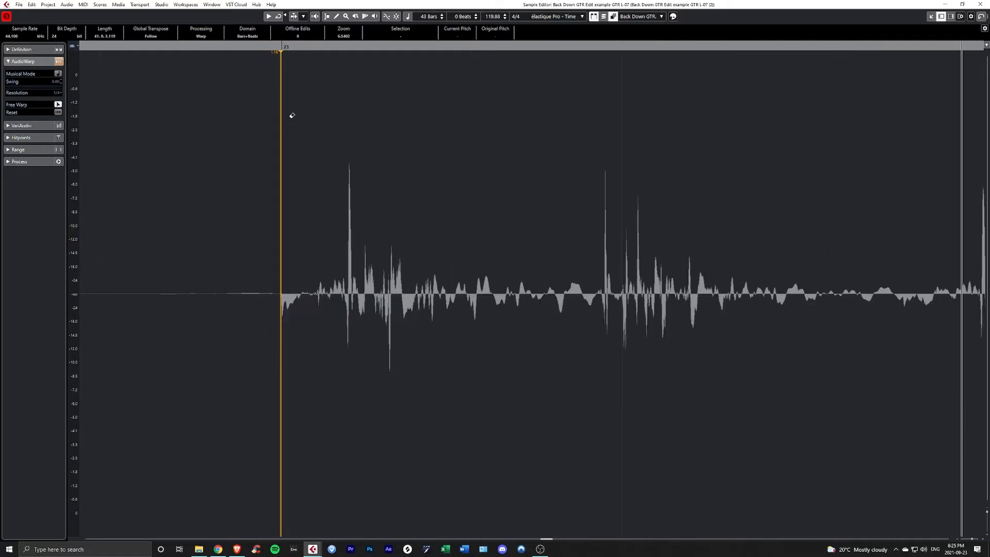
scroll(300, 272, down, 3)
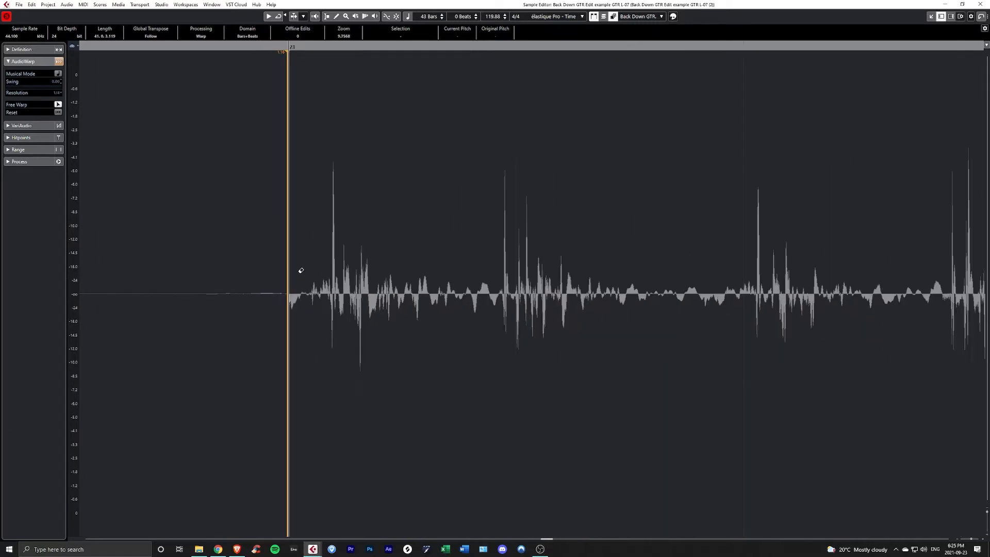
- Place the playhead at 23.1.2 and warp the beginning of the second note's pick attack to it
scroll(407, 297, up, 3)
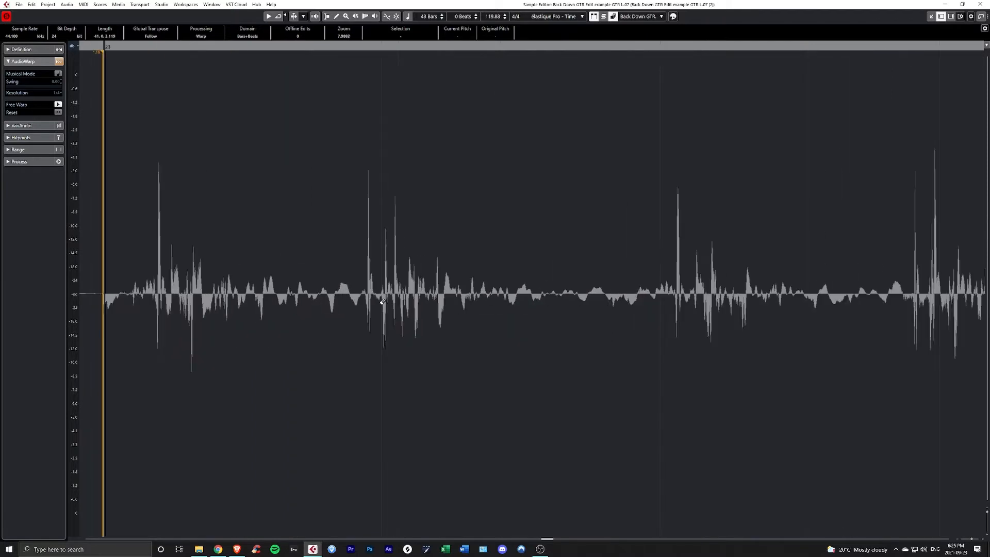
scroll(383, 302, down, 1)
click(380, 45)
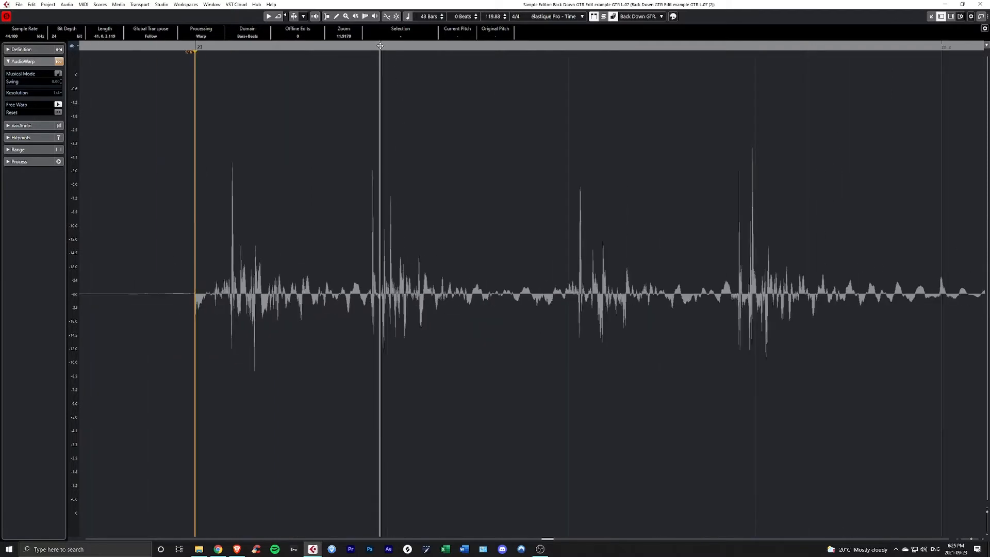
scroll(382, 255, up, 3)
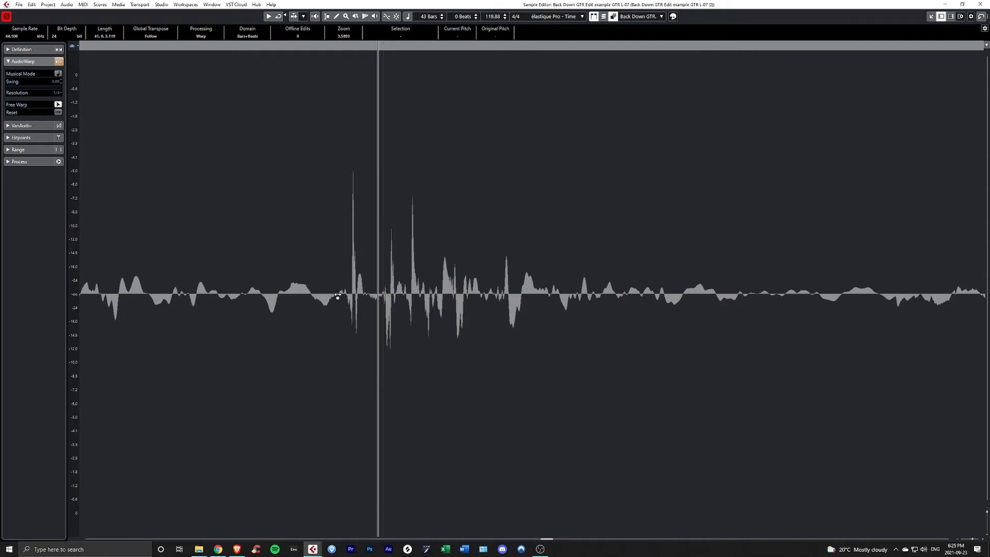
drag(313, 298, 380, 299)
- With snapping turned on, warp the third note's pick attack to 23.1.3 and the fourth note's to 23.1.4
scroll(380, 259, down, 3)
scroll(380, 259, right, 3)
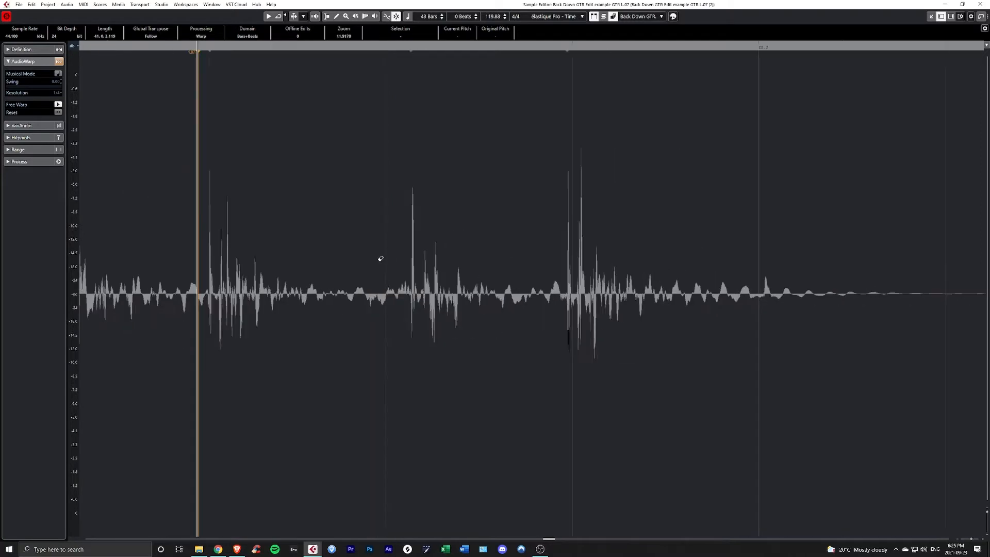
scroll(384, 289, up, 2)
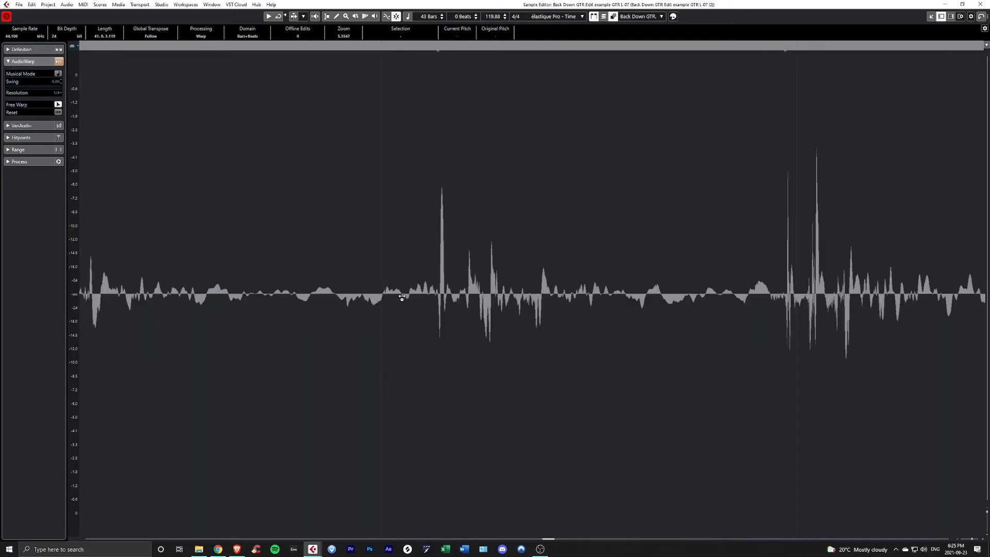
drag(403, 297, 384, 297)
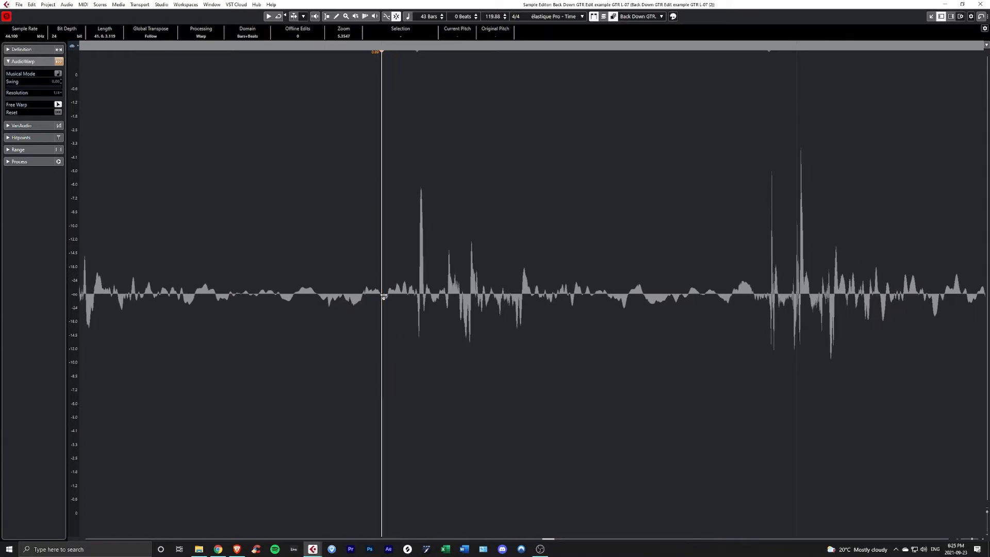
scroll(384, 296, right, 5)
drag(372, 297, 433, 301)
scroll(433, 301, down, 10)
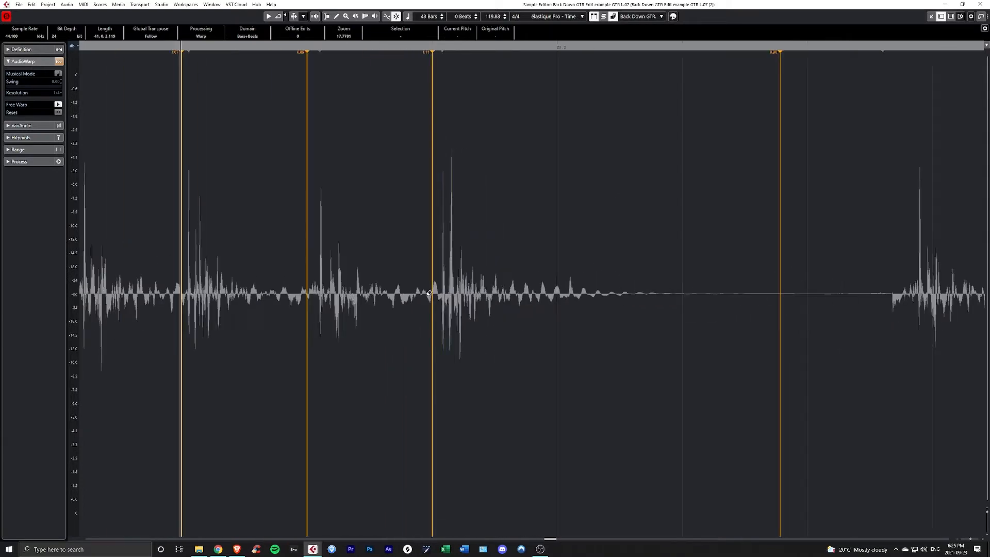
scroll(382, 265, left, 1)
scroll(423, 256, down, 1)
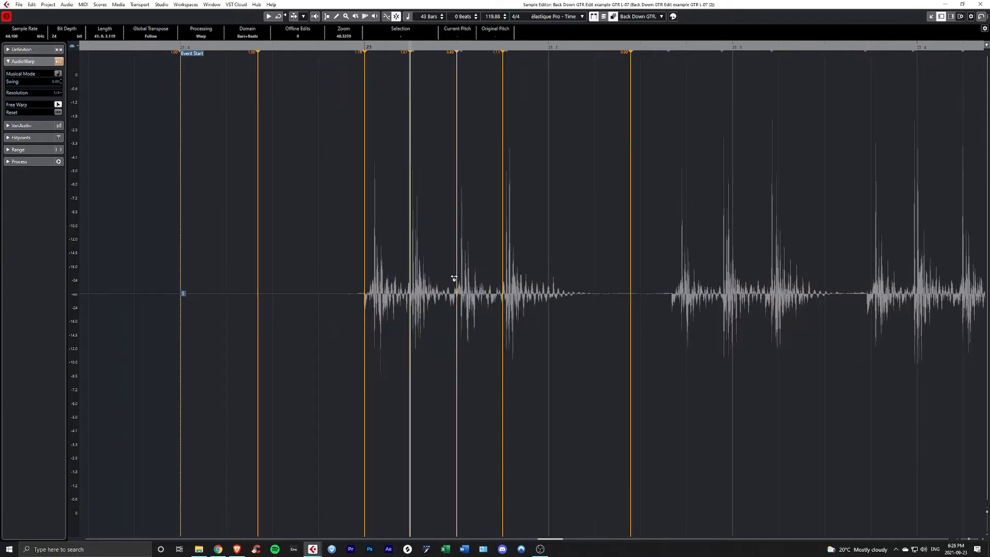
- Anchor the silence after the following three-note phrase with a warp marker
scroll(421, 281, right, 1)
scroll(322, 265, up, 3)
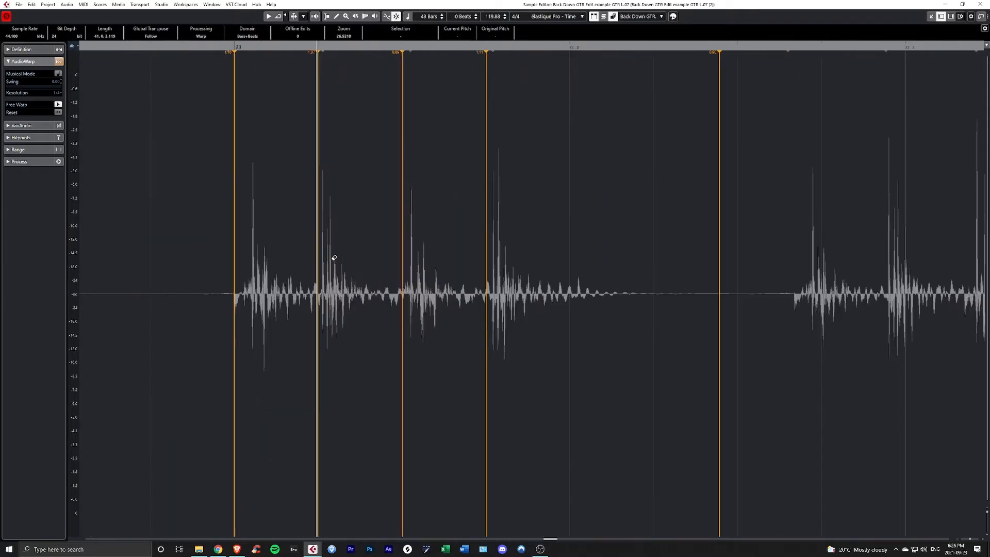
scroll(334, 257, up, 4)
scroll(335, 259, down, 4)
scroll(433, 310, right, 8)
scroll(360, 308, left, 3)
scroll(361, 307, right, 1)
scroll(322, 307, up, 4)
scroll(320, 308, down, 3)
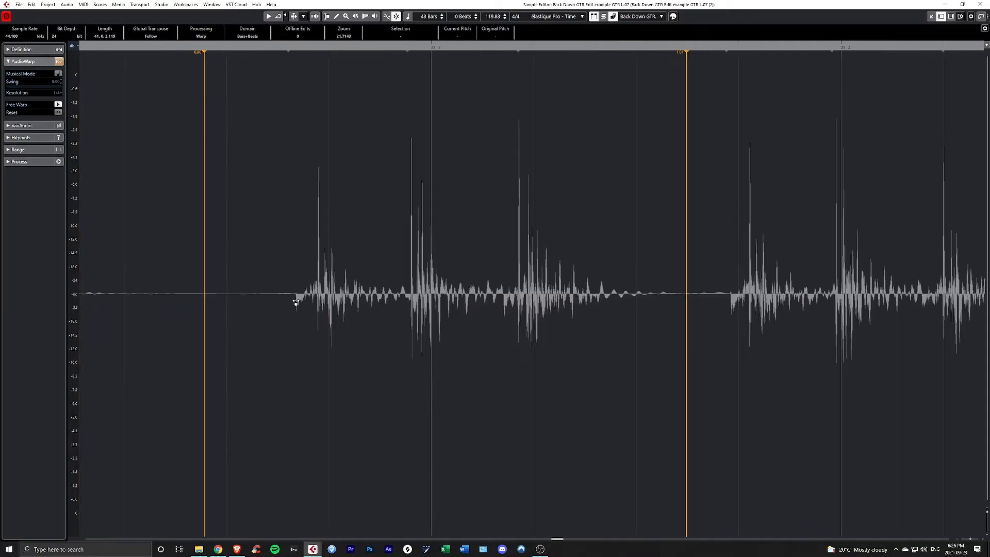
- Warp the three pick attacks of the second phrase to 23.2.4, 23.3.1 and 23.3.2
scroll(296, 303, up, 3)
mouse_move(297, 302)
mouse_down()
mouse_move(355, 313)
mouse_move(363, 304)
mouse_up()
scroll(356, 313, right, 2)
scroll(431, 317, right, 1)
drag(442, 300, 458, 307)
scroll(443, 307, up, 5)
scroll(440, 308, down, 3)
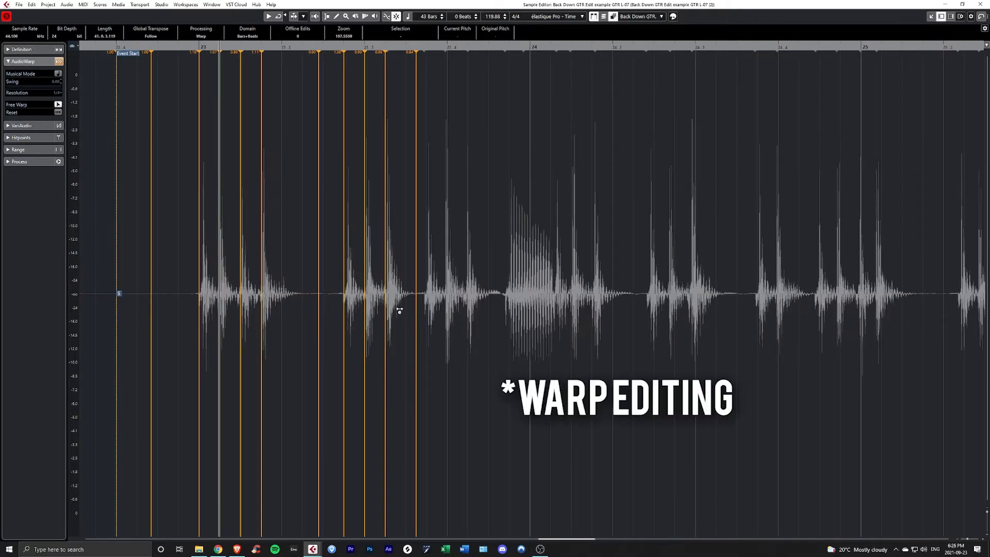
- Warp the pick attacks of the notes around bar 25 onto their nearest grid lines
scroll(403, 298, down, 4)
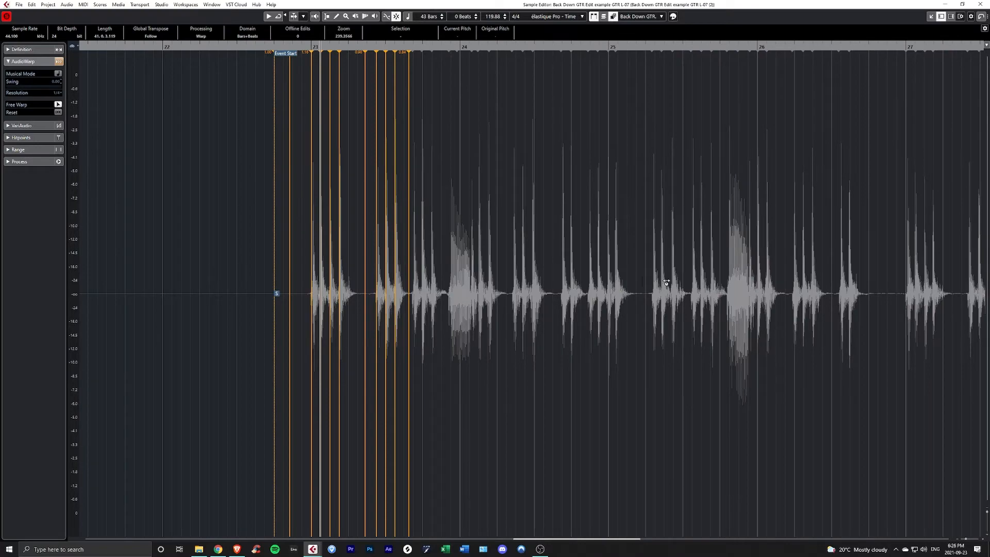
scroll(474, 256, down, 5)
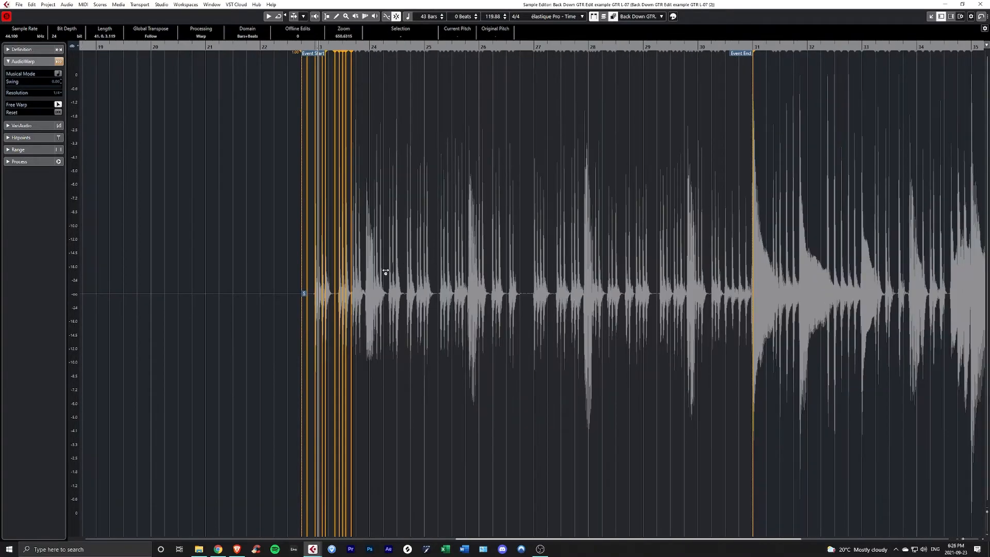
scroll(354, 277, up, 18)
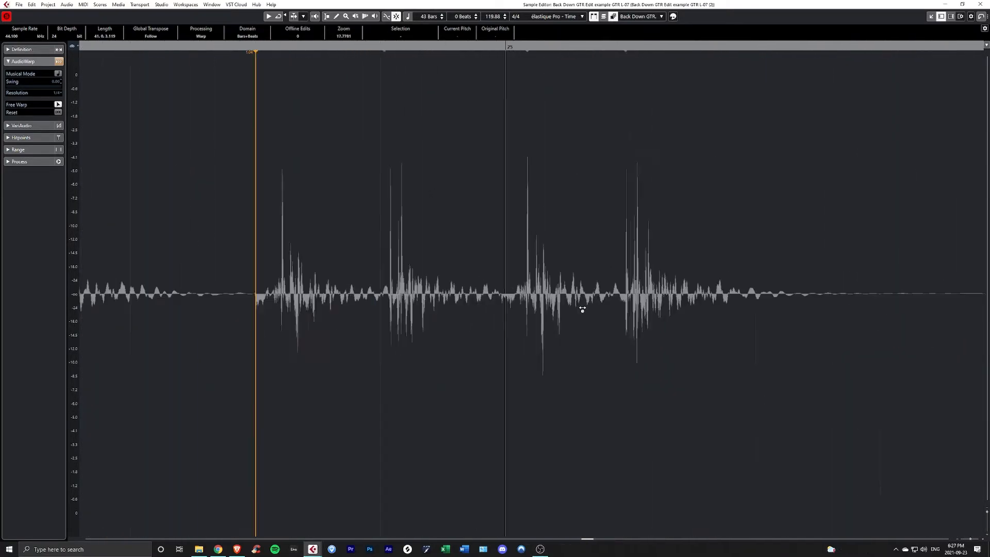
scroll(459, 300, right, 5)
drag(400, 304, 395, 304)
scroll(400, 304, right, 5)
drag(458, 304, 454, 304)
scroll(455, 304, right, 5)
scroll(408, 301, right, 4)
scroll(572, 303, down, 3)
drag(536, 300, 531, 300)
- Continue along the left guitar clip, warping each remaining pick attack onto its grid line
scroll(531, 300, right, 5)
drag(422, 303, 420, 302)
scroll(419, 302, right, 4)
drag(296, 304, 292, 303)
drag(390, 304, 420, 303)
scroll(387, 303, right, 2)
scroll(537, 302, right, 5)
scroll(524, 304, right, 4)
drag(544, 302, 491, 303)
- Switch to the right guitar clip and warp its pick attacks onto the grid from bar 23 onward
scroll(493, 303, right, 5)
scroll(536, 301, right, 5)
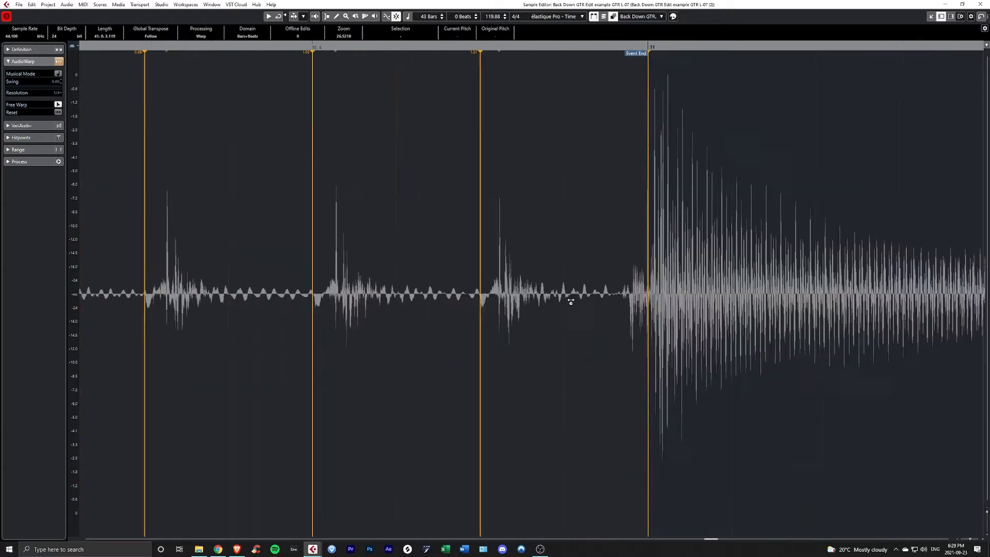
scroll(121, 287, up, 3)
scroll(137, 310, down, 3)
scroll(454, 305, right, 4)
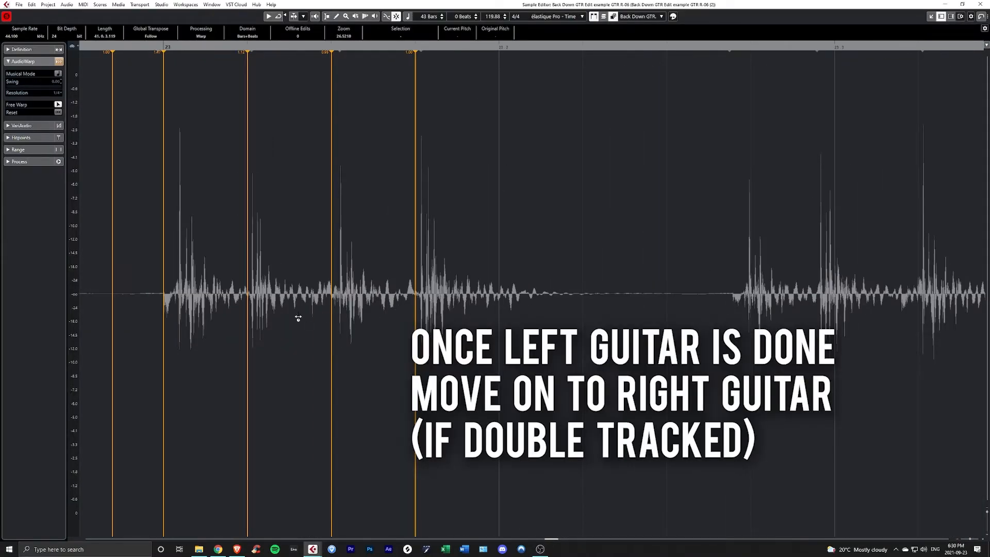
scroll(434, 315, up, 4)
scroll(435, 315, right, 4)
drag(470, 295, 464, 294)
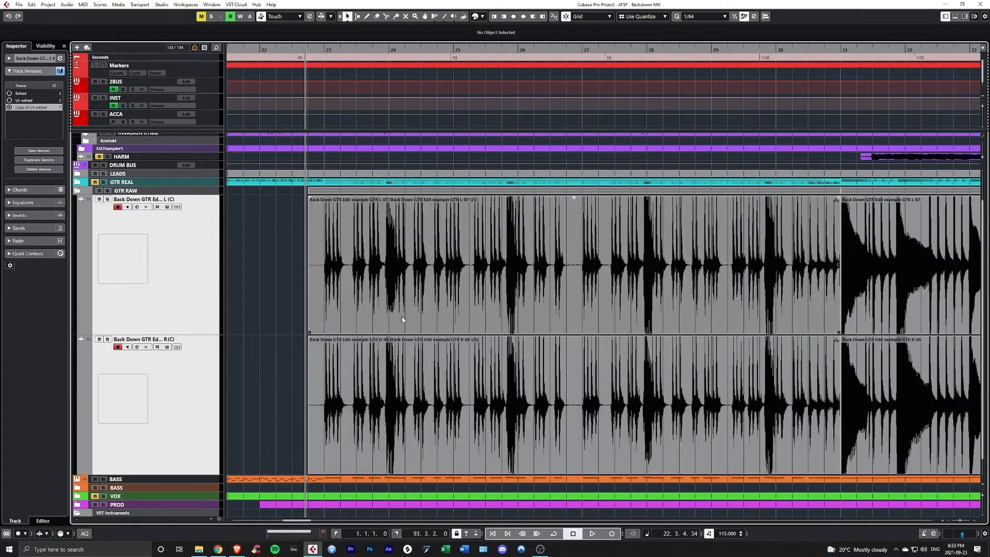
- Play back both warped guitar tracks from just before bar 23 to check their timing
key(h)
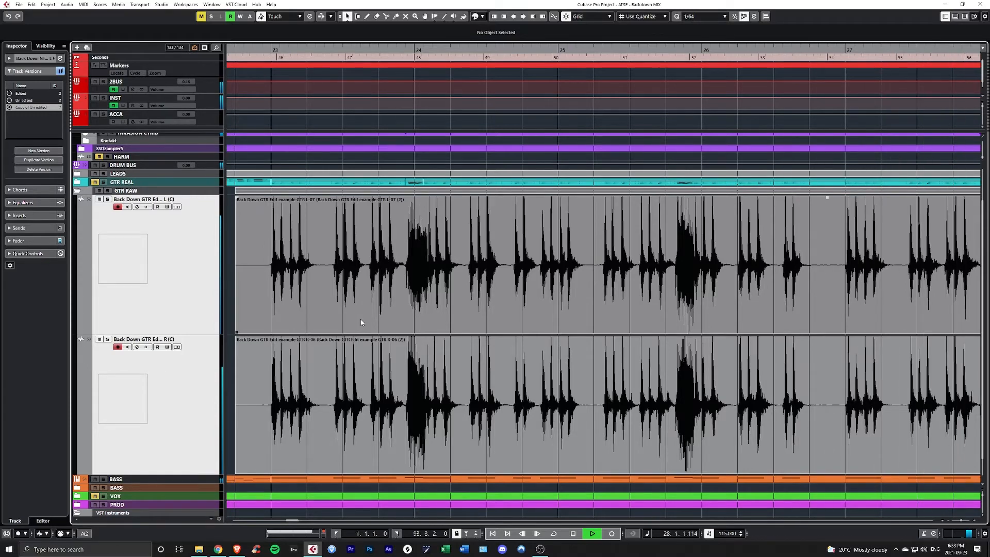
scroll(361, 322, down, 3)
scroll(361, 323, down, 1)
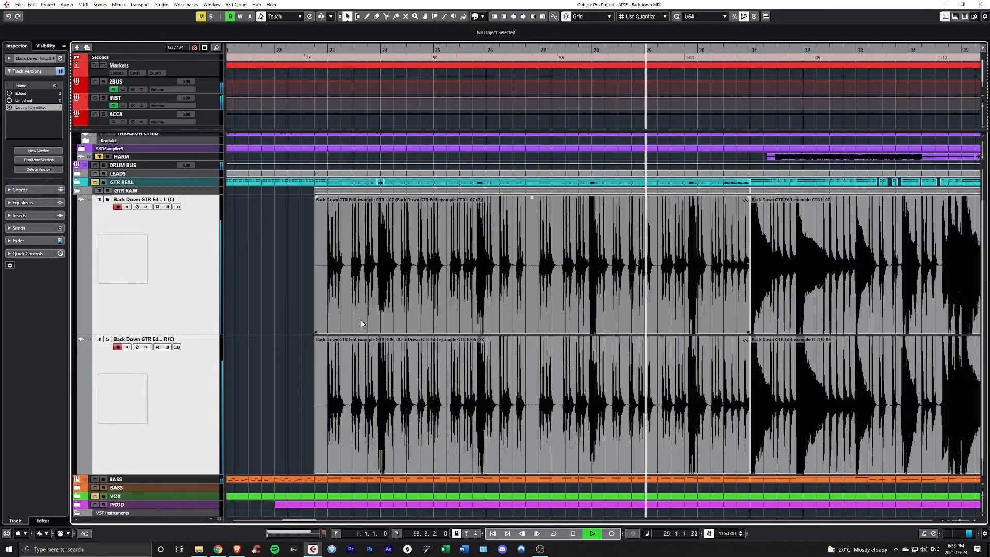
scroll(360, 324, up, 3)
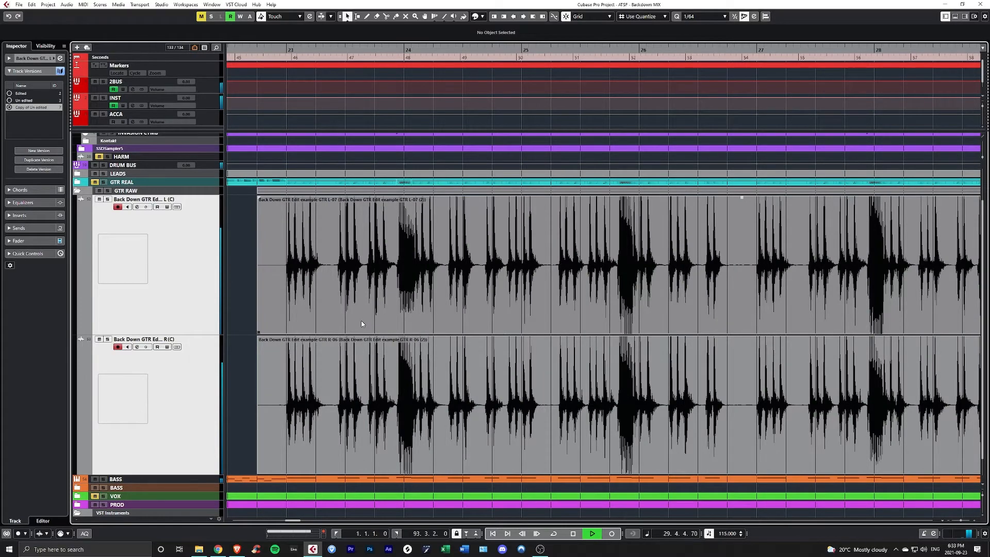
scroll(361, 324, down, 4)
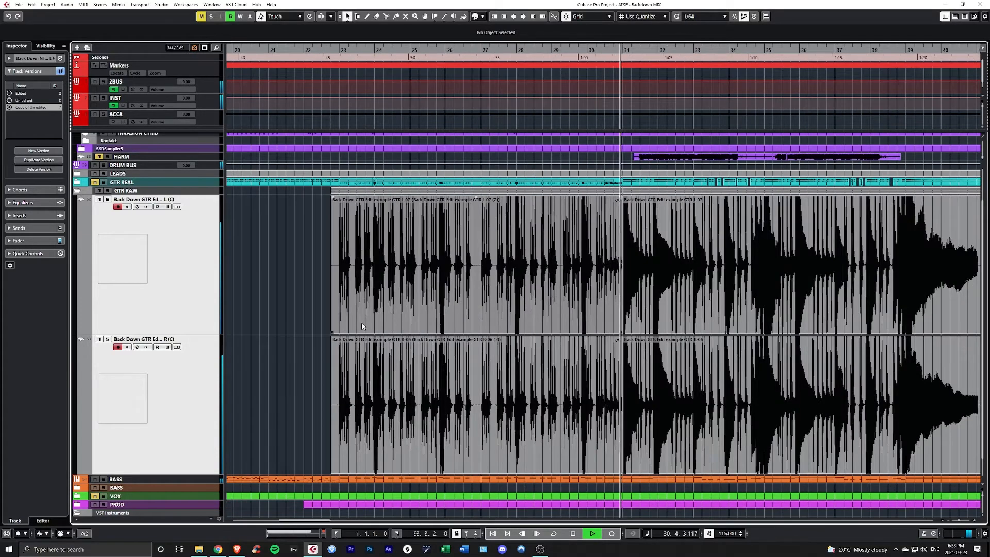
- Delete the silent gap after the first phrase of bar 23 on both guitar tracks, from 23.2.1.90 to 23.2.3.90
key(space)
scroll(362, 325, up, 4)
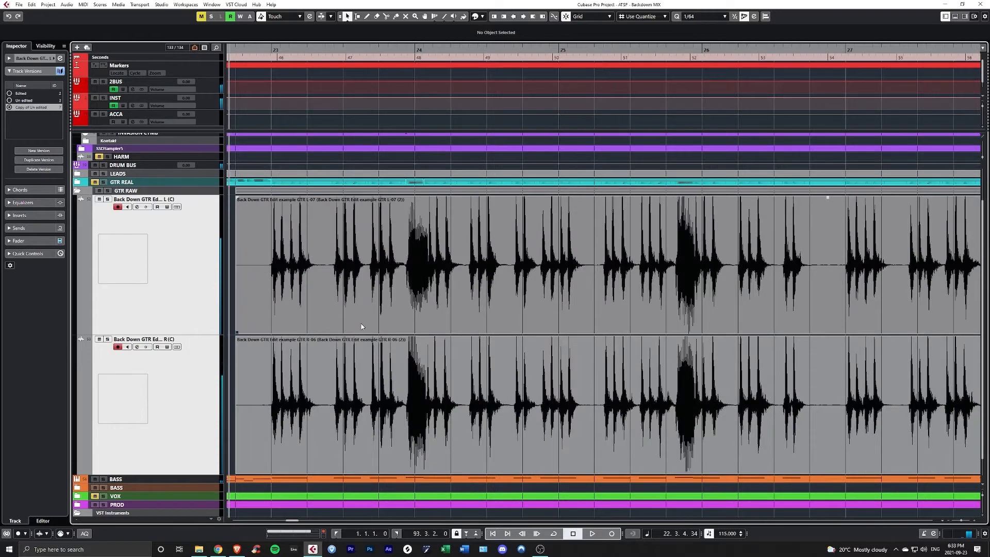
scroll(362, 325, down, 4)
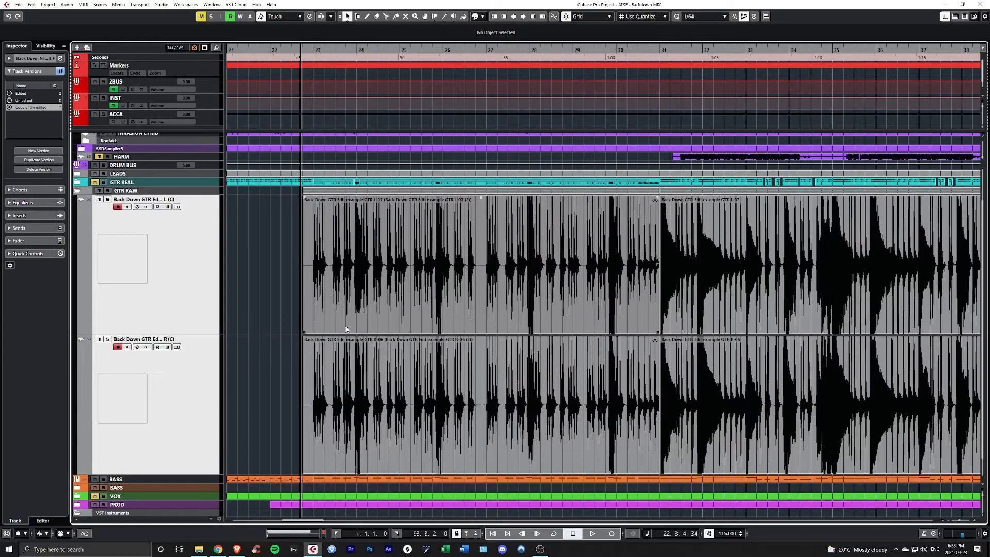
scroll(346, 329, up, 4)
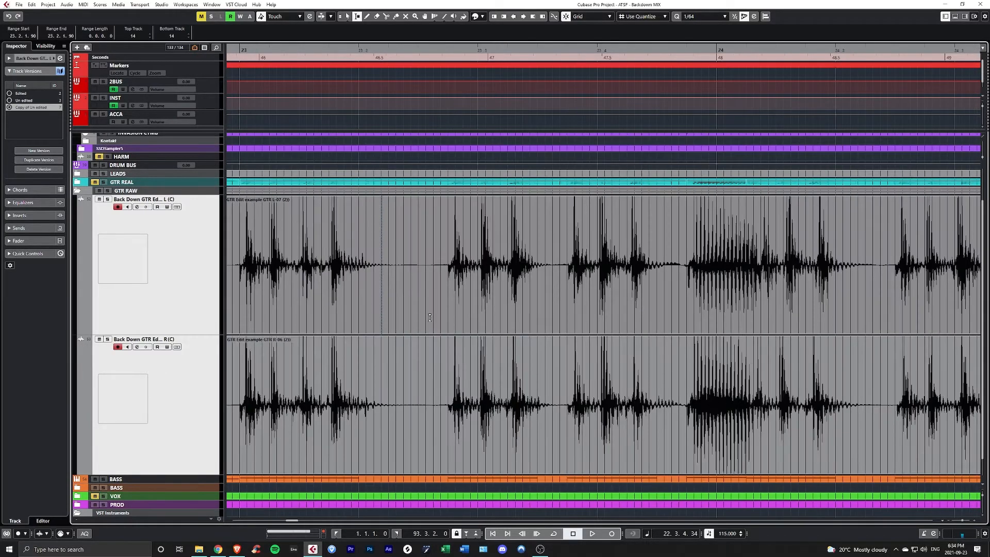
drag(430, 317, 375, 349)
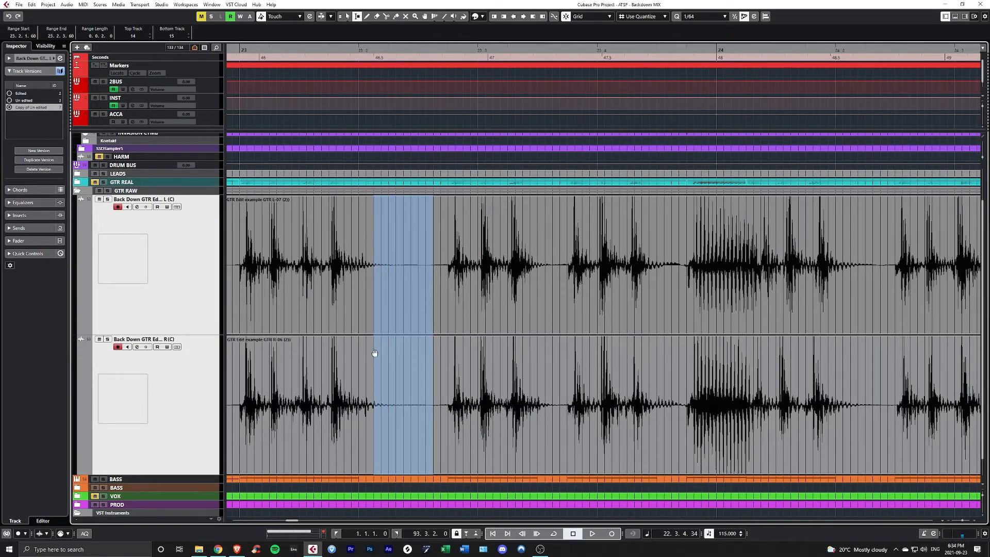
scroll(375, 349, down, 2)
scroll(393, 335, up, 3)
drag(433, 314, 360, 355)
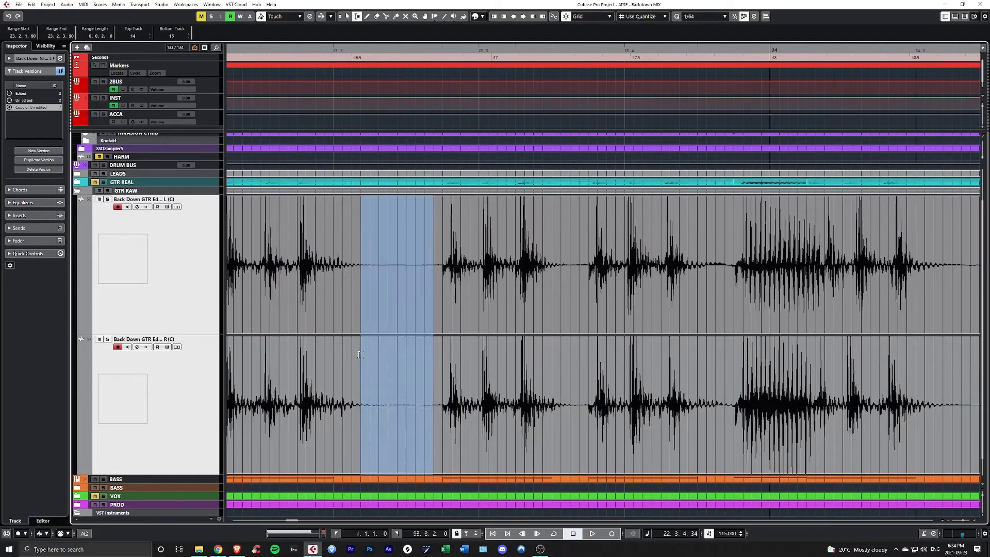
key(Delete)
key(1)
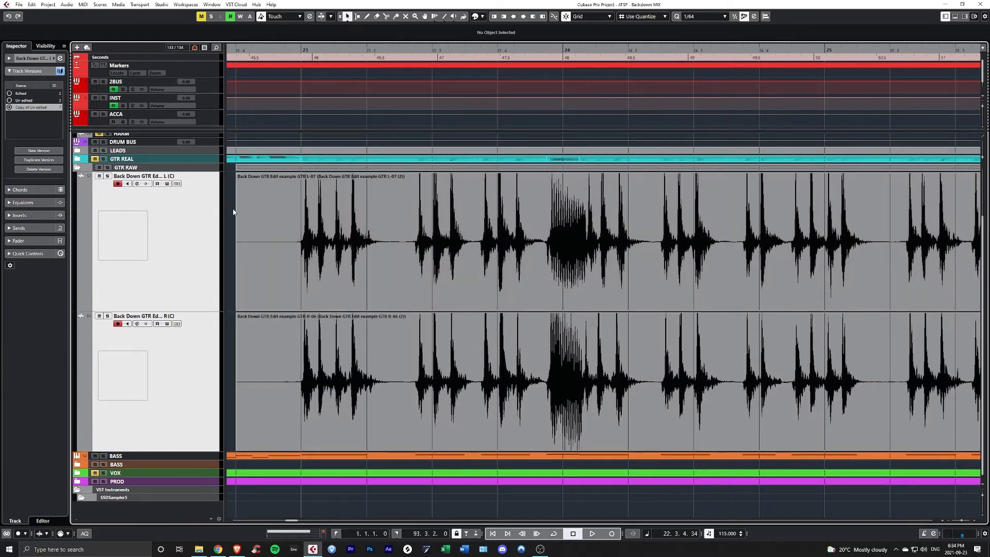
- Solo the GTR RAW folder and play the ungated guitars from just before bar 23
click(232, 211)
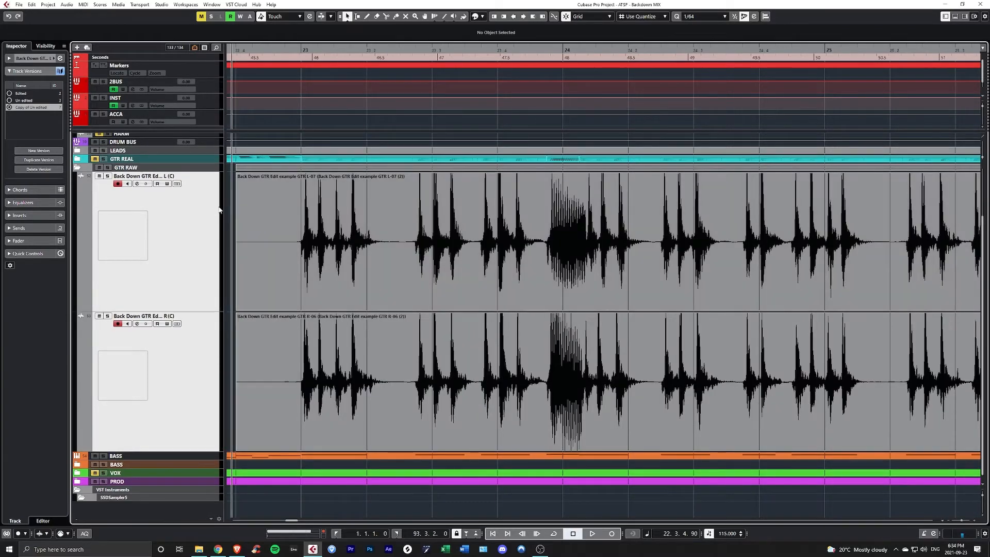
click(209, 168)
key(s)
key(space)
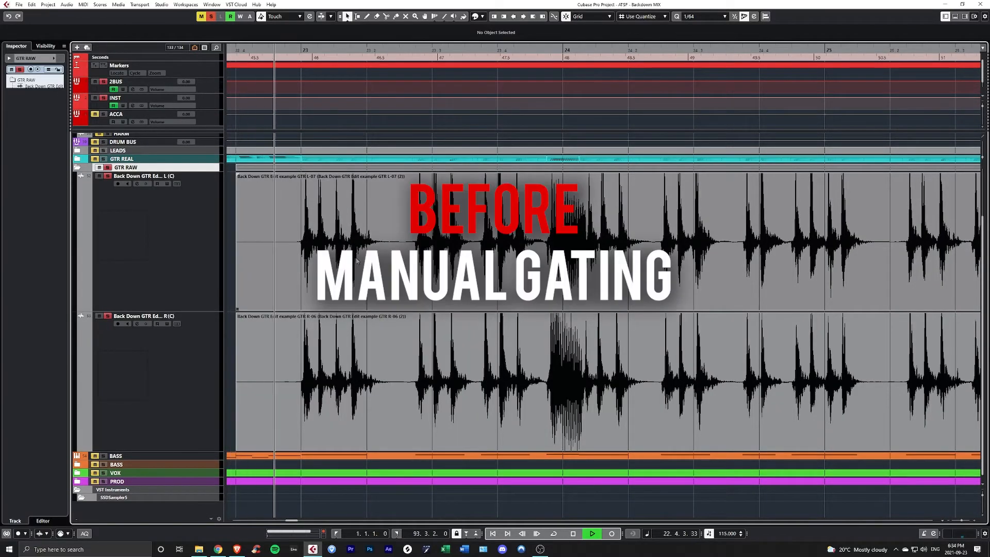
key(space)
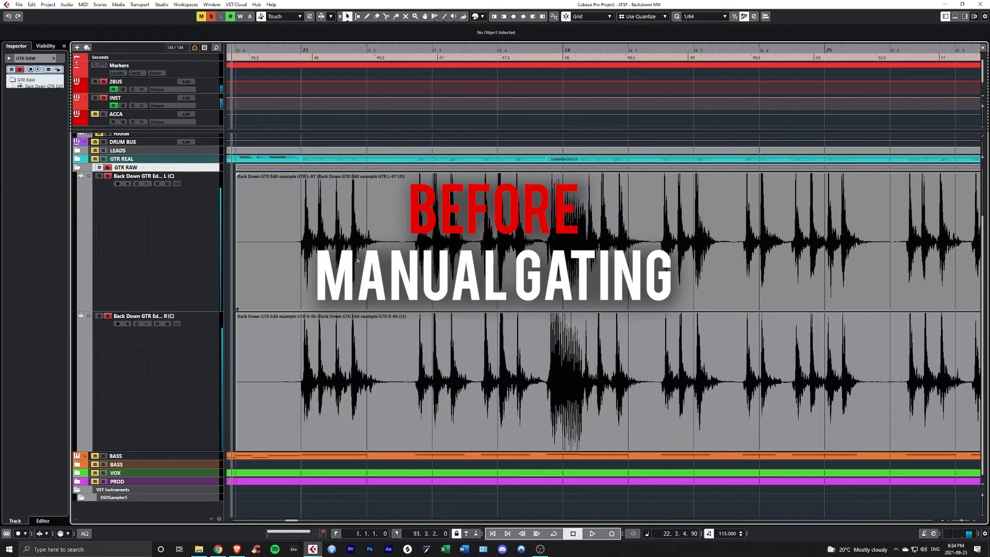
- Redo the removal of the gap and play the same passage again with the silence cut out
key(ctrl+shift+z)
key(space)
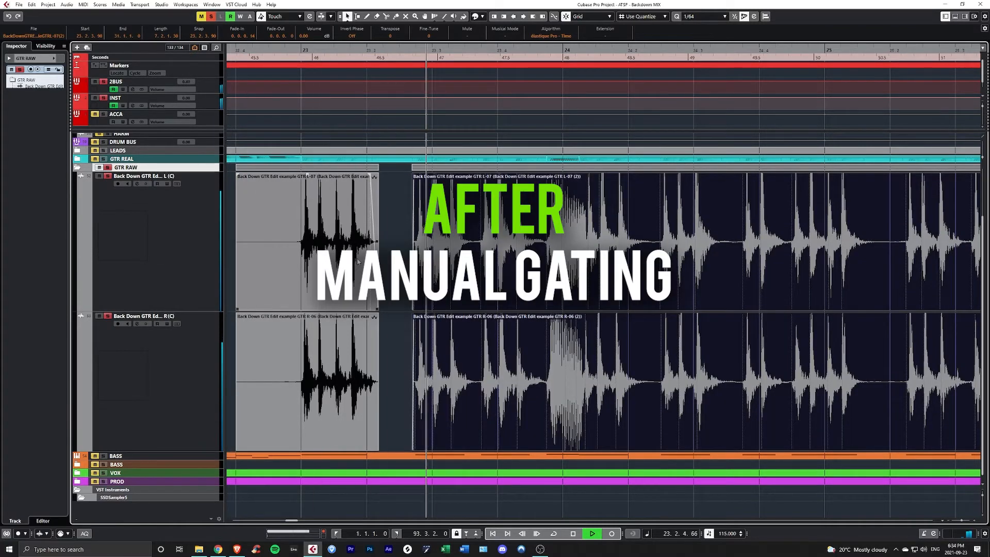
key(space)
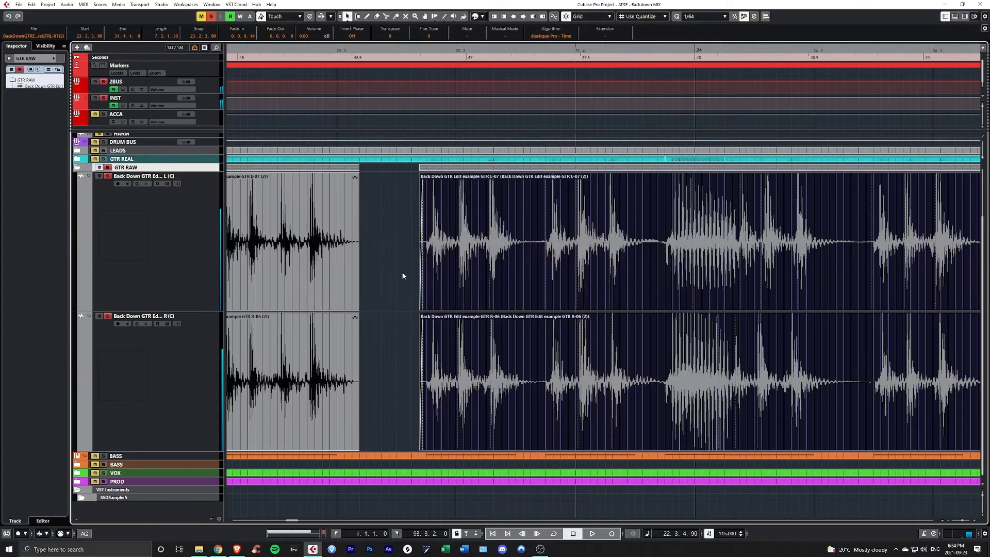
- Cut the silence between the next two phrases of bar 23 on both guitars, from 23.3.3.30 to 23.3.3.90, and audition it
scroll(402, 277, up, 2)
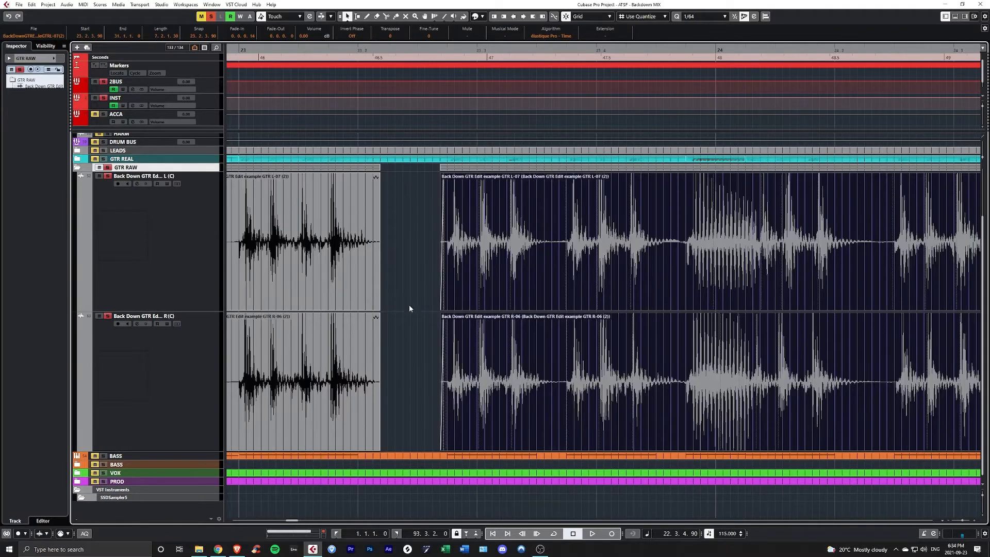
scroll(412, 303, left, 2)
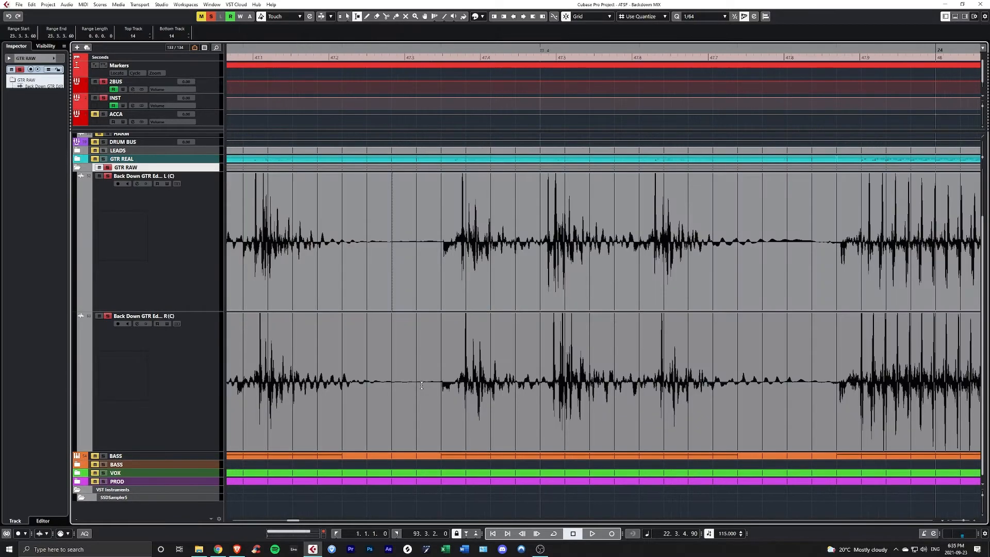
key(1)
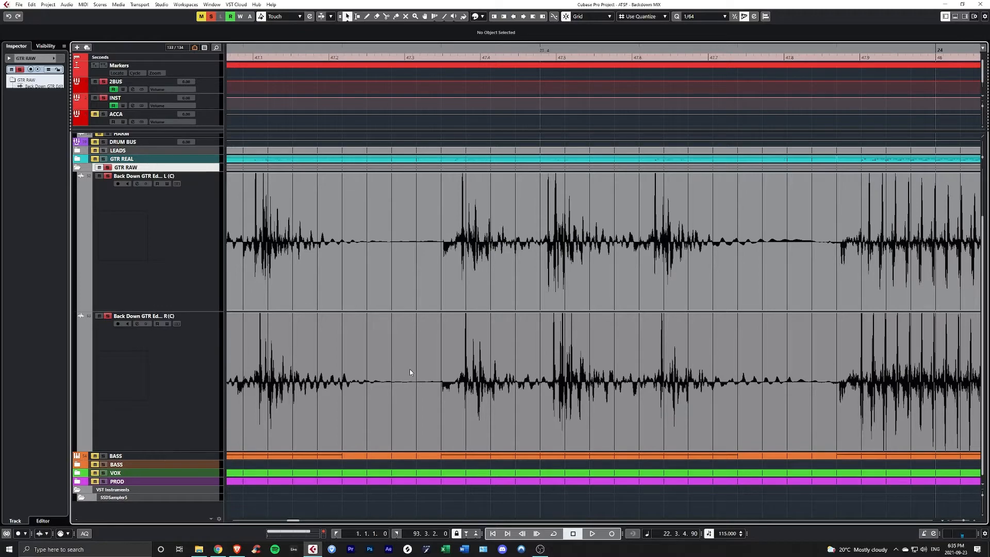
key(2)
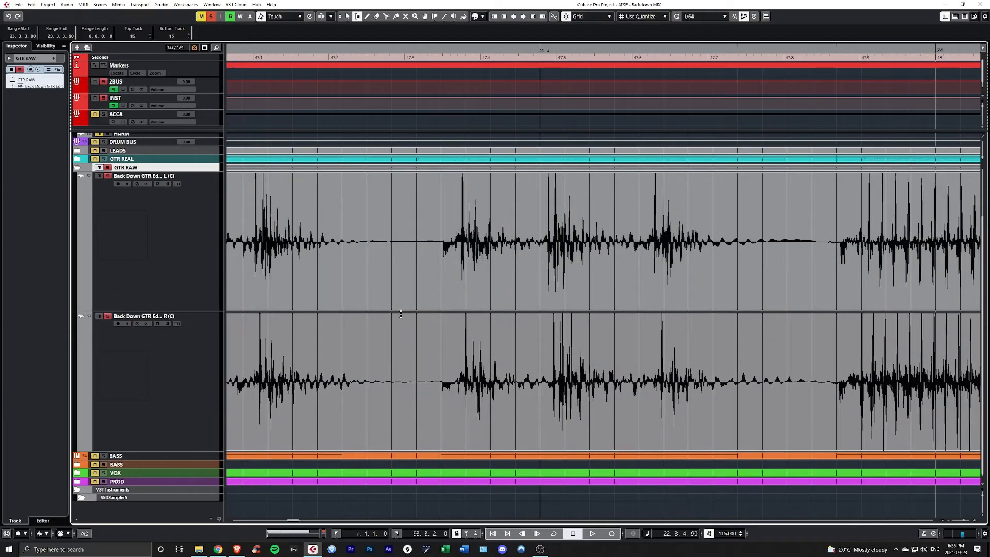
drag(411, 333, 361, 268)
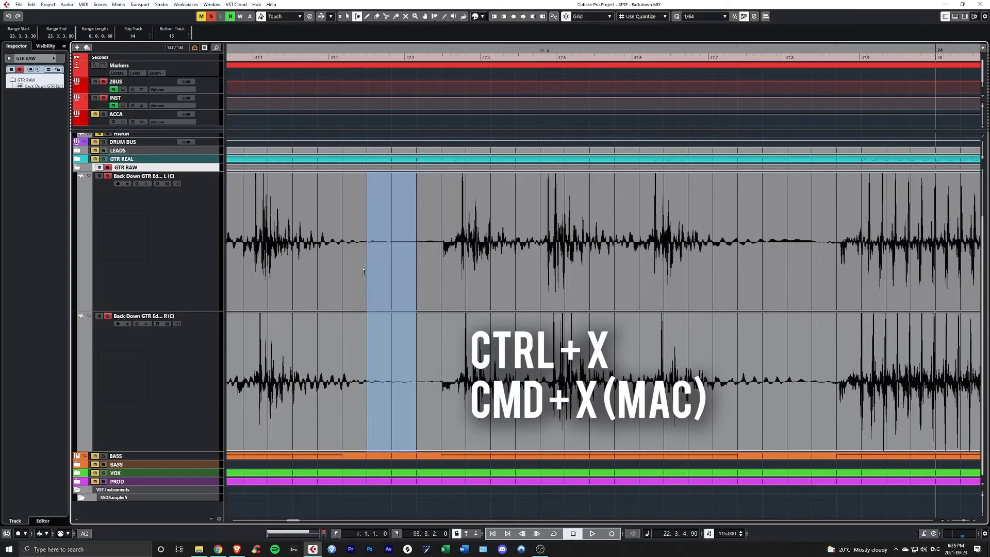
key(ctrl+x)
key(1)
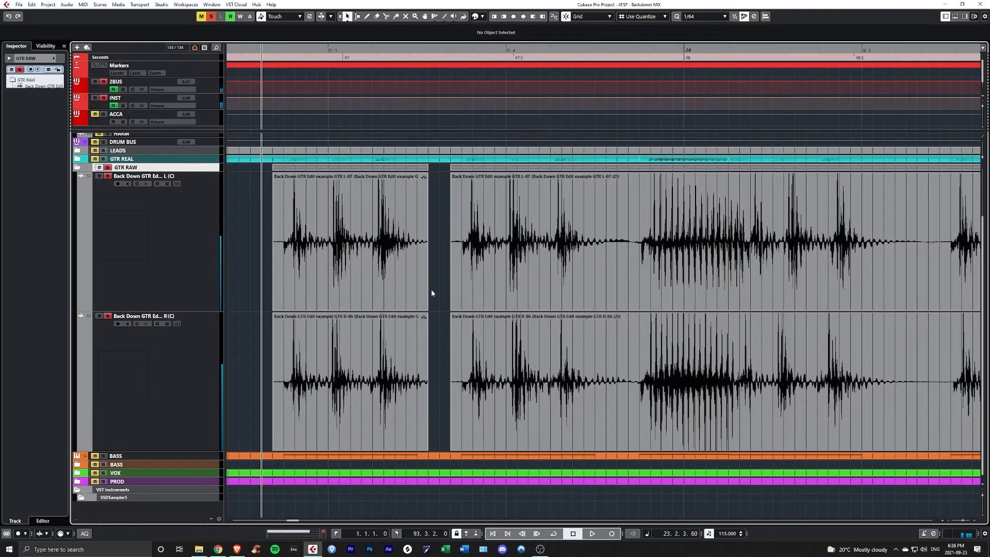
key(space)
key(space)
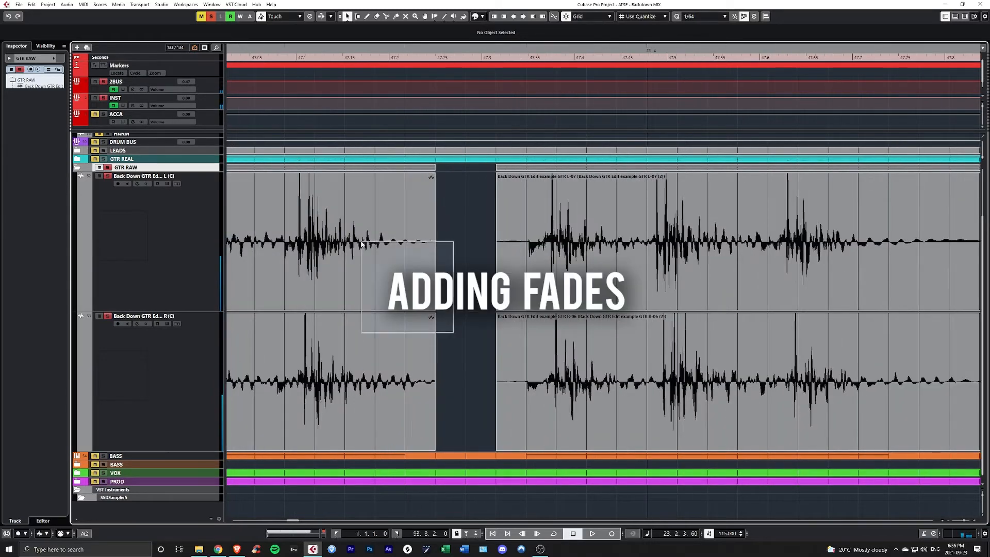
- Add a fade-out of about 0.0.0.35 before the new gap and a fade-in of about 0.0.0.18 after it on both guitars
click(407, 361)
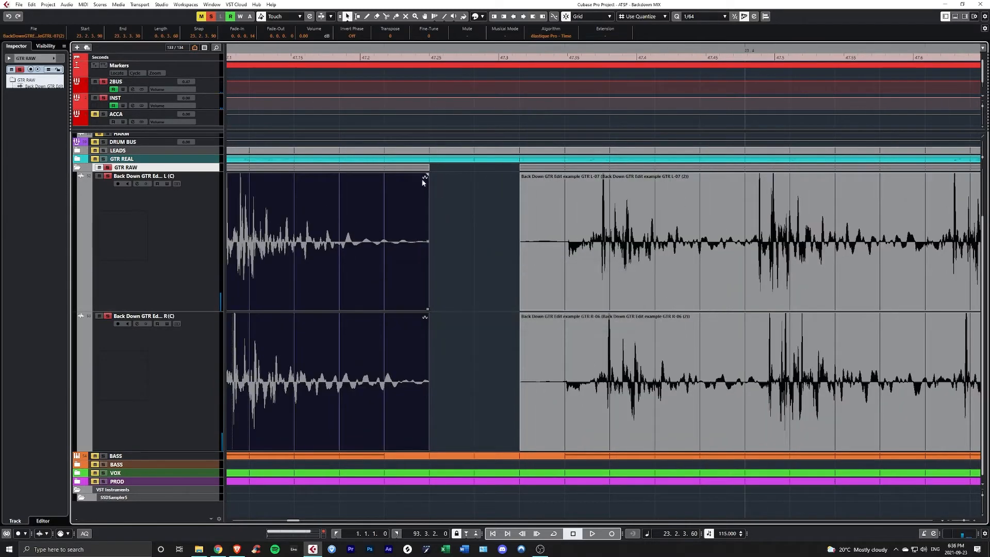
drag(425, 177, 300, 175)
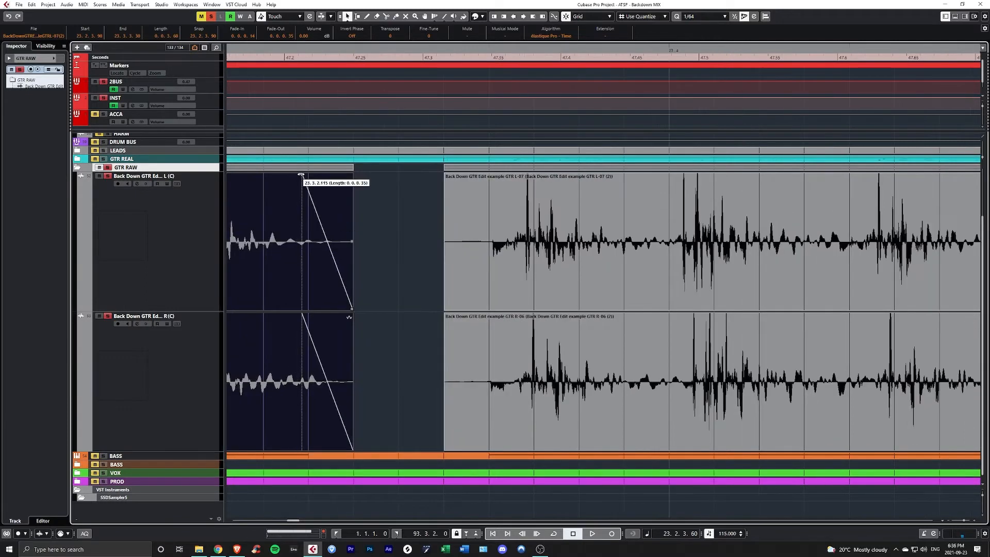
click(408, 347)
click(447, 175)
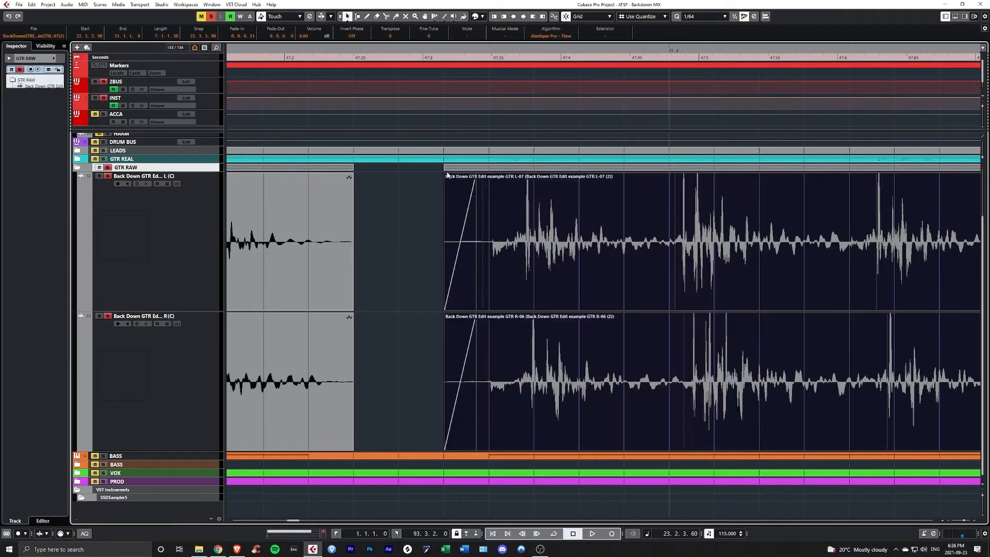
drag(477, 175, 472, 176)
scroll(457, 210, down, 6)
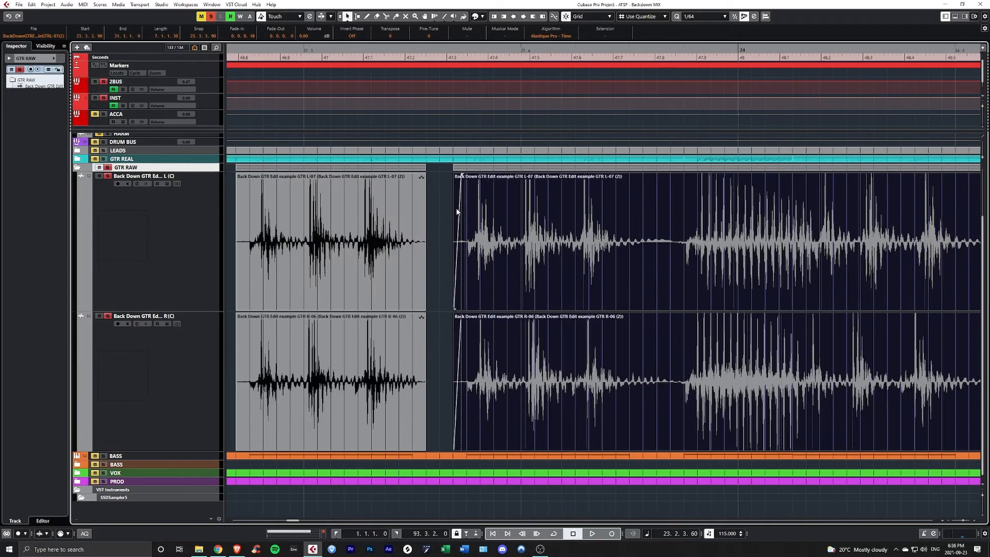
- Play back the faded edges around the gap in bar 23
scroll(449, 243, up, 4)
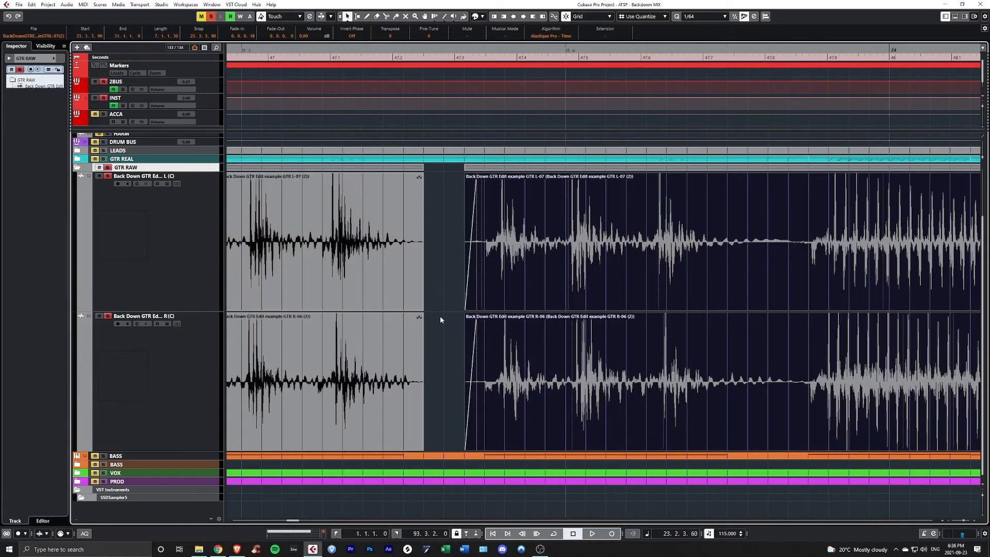
scroll(480, 219, down, 3)
key(space)
key(space)
scroll(426, 237, right, 3)
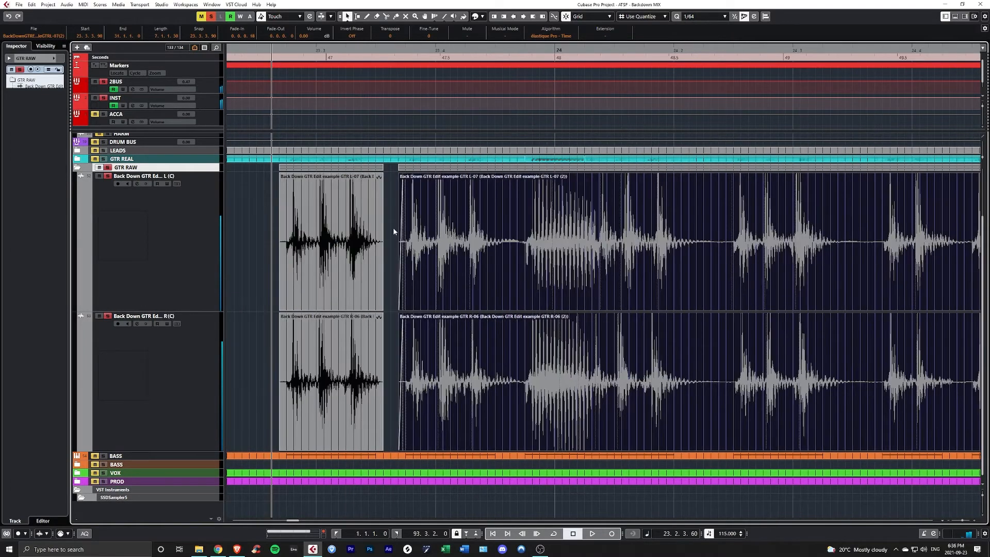
- Remove the silence just before the bar 24 phrase from both guitar tracks with the Range Selection tool
scroll(422, 281, right, 3)
scroll(417, 274, left, 3)
scroll(448, 274, right, 3)
scroll(448, 272, left, 3)
scroll(448, 272, up, 2)
key(2)
scroll(341, 233, up, 2)
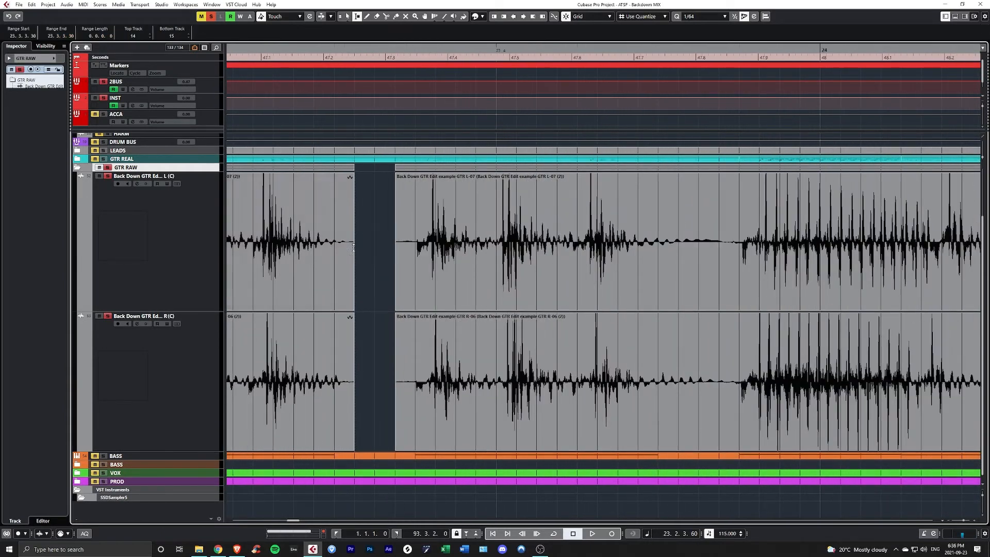
scroll(421, 248, down, 1)
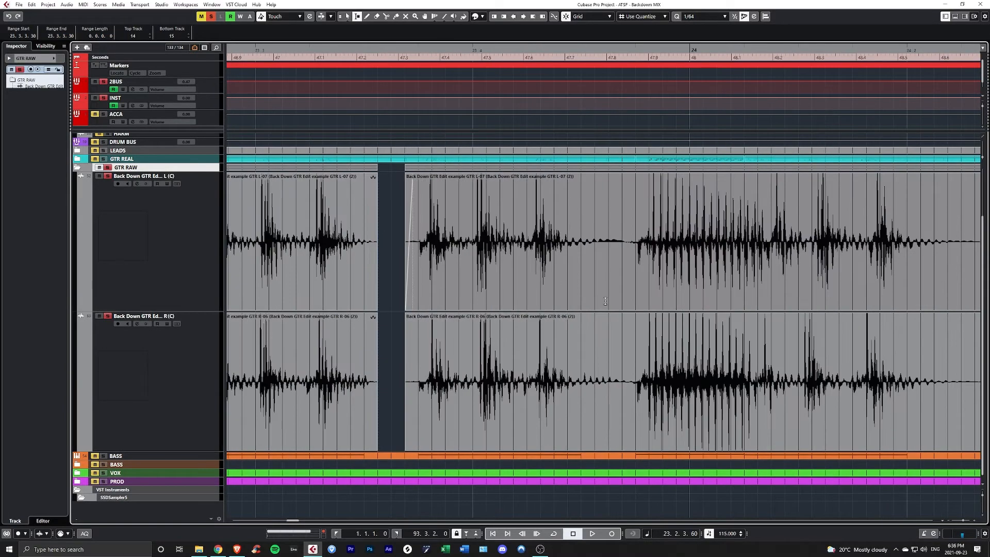
scroll(602, 296, right, 1)
scroll(536, 296, up, 2)
key(Delete)
- Continue along both guitar tracks, deleting the silent gaps between the following phrases through bar 26
drag(316, 289, 359, 351)
scroll(413, 299, right, 2)
key(Delete)
scroll(488, 305, right, 5)
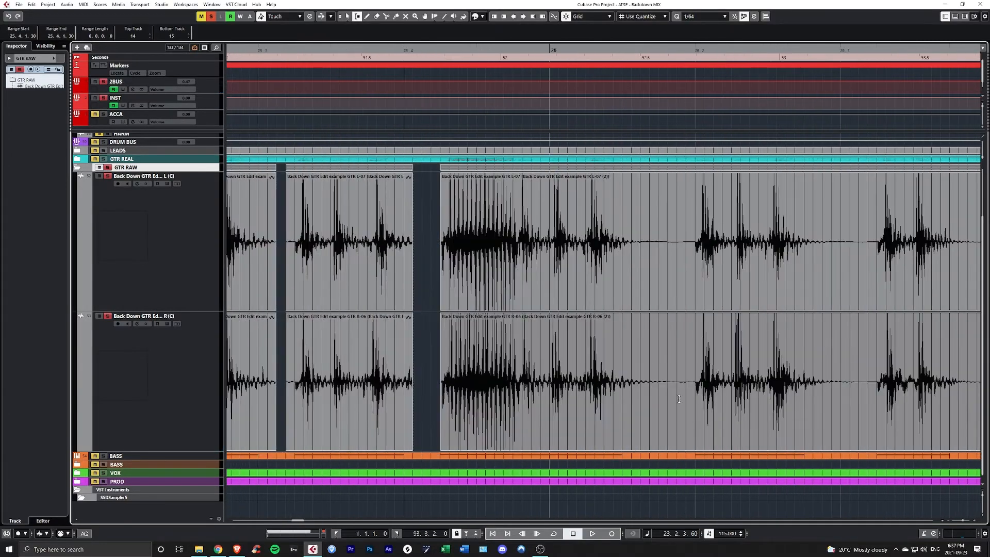
scroll(472, 322, right, 5)
drag(564, 288, 600, 336)
key(Delete)
scroll(473, 322, right, 3)
drag(424, 288, 442, 335)
key(Delete)
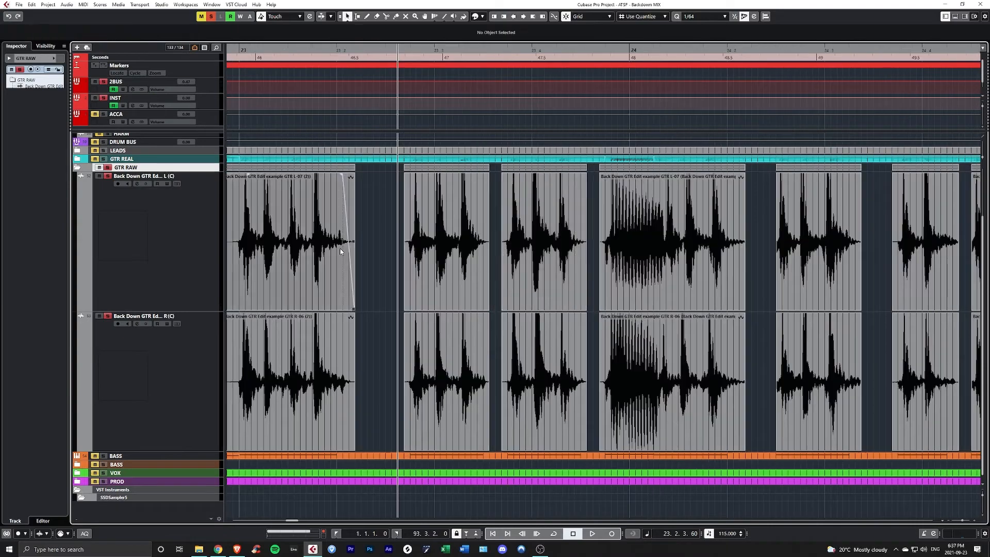
scroll(343, 249, left, 1)
- Trim the edge of a gated phrase clip closer to its notes on both guitar tracks
click(413, 248)
scroll(413, 249, up, 5)
drag(533, 308, 515, 308)
scroll(554, 376, right, 2)
scroll(516, 309, right, 2)
click(441, 261)
scroll(464, 263, right, 2)
- Select the neighbouring gated clips on both guitars and add fade-ins and fade-outs at their edges
drag(514, 269, 536, 338)
scroll(537, 309, right, 2)
scroll(567, 258, right, 3)
drag(497, 177, 545, 177)
scroll(545, 258, right, 2)
drag(613, 177, 540, 177)
scroll(500, 282, right, 2)
scroll(500, 282, right, 5)
- Fade the edges of the separated phrase clips from bar 26 onward on both guitars
click(590, 292)
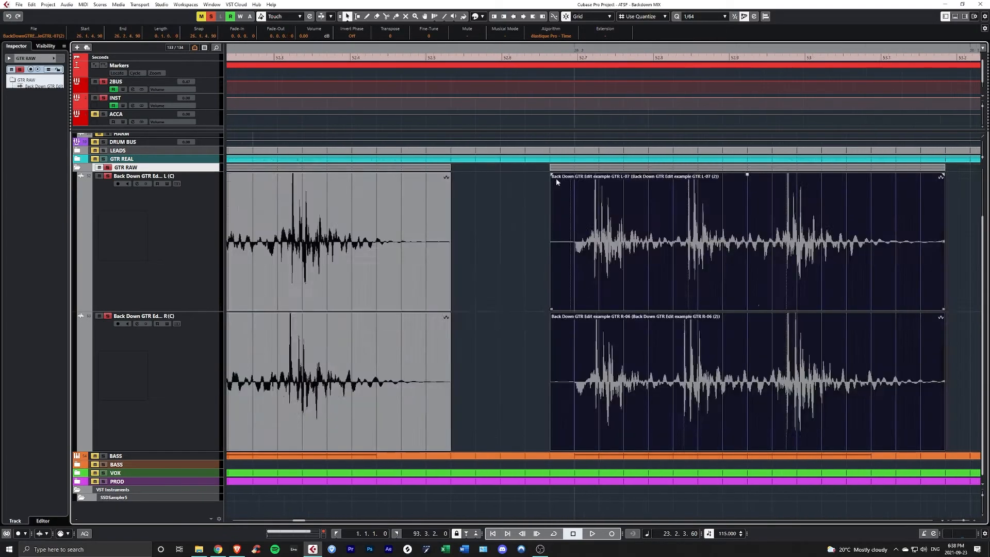
scroll(590, 292, right, 8)
drag(388, 177, 315, 176)
scroll(399, 288, right, 3)
click(479, 310)
scroll(479, 304, right, 12)
click(462, 286)
scroll(460, 285, right, 6)
- Trim the following clips and add fade-outs up to bar 28, using a length of about 0.0.0.39 on the two selected phrases
drag(628, 349, 587, 294)
drag(651, 309, 602, 310)
scroll(588, 294, right, 3)
scroll(587, 288, right, 5)
drag(416, 177, 365, 177)
scroll(426, 285, down, 3)
drag(486, 309, 464, 310)
scroll(464, 310, right, 3)
click(619, 176)
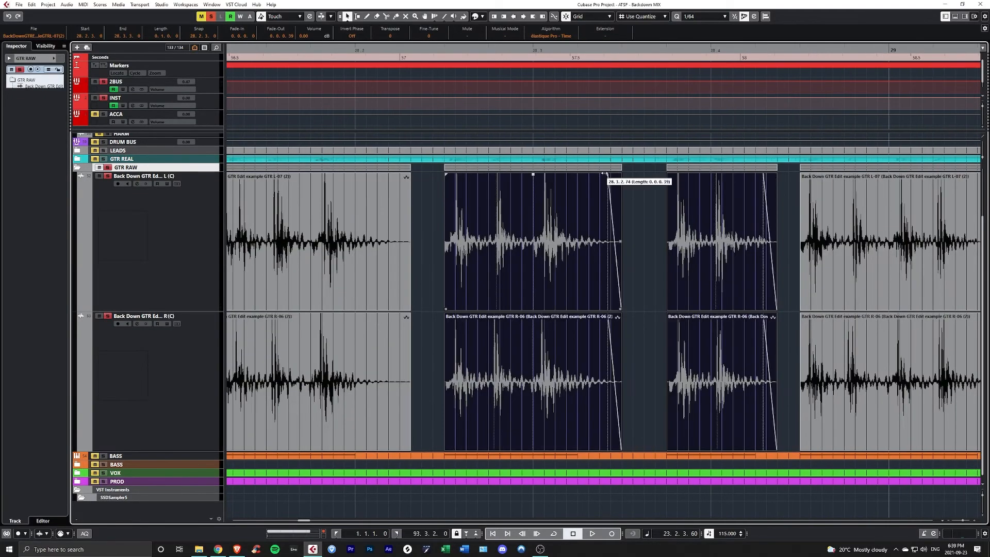
- Trim and fade the edges of the remaining phrase clips leading up to bar 31 on both guitars
scroll(439, 248, right, 5)
drag(364, 310, 354, 309)
drag(485, 176, 462, 175)
scroll(692, 294, right, 5)
click(588, 278)
drag(526, 310, 500, 310)
click(547, 289)
drag(673, 175, 645, 176)
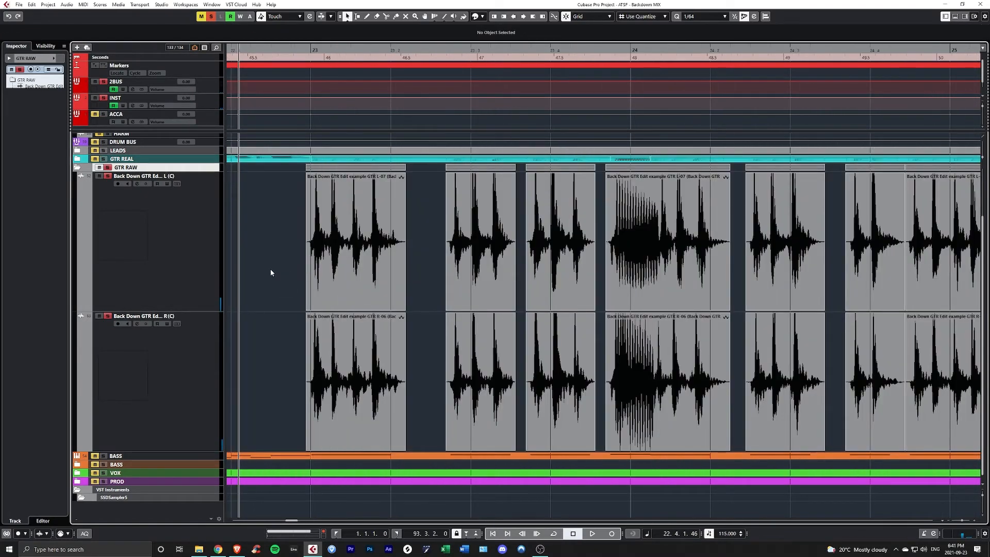
- Play back both gated guitar tracks from before bar 23 and inspect the gaps and fades along the riff
key(space)
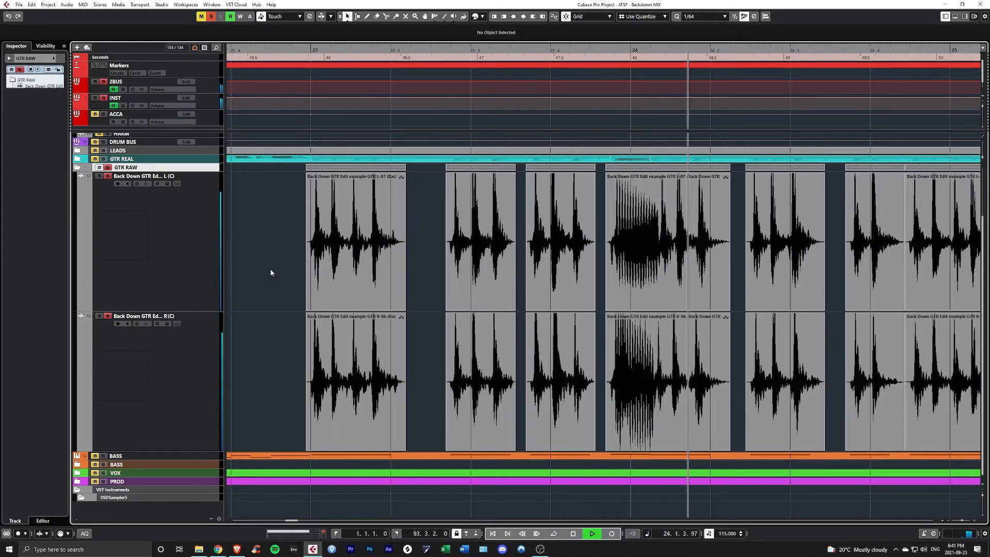
scroll(270, 273, down, 4)
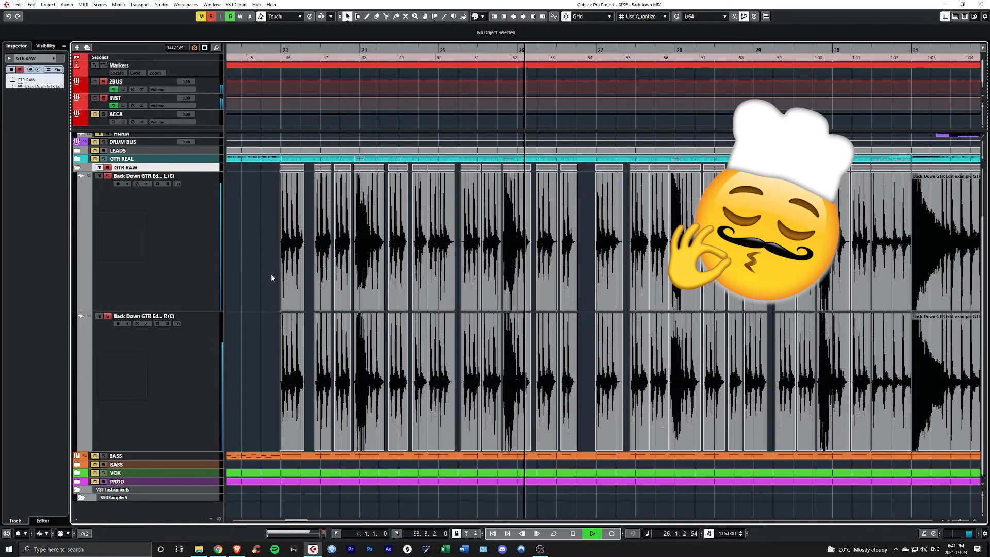
key(space)
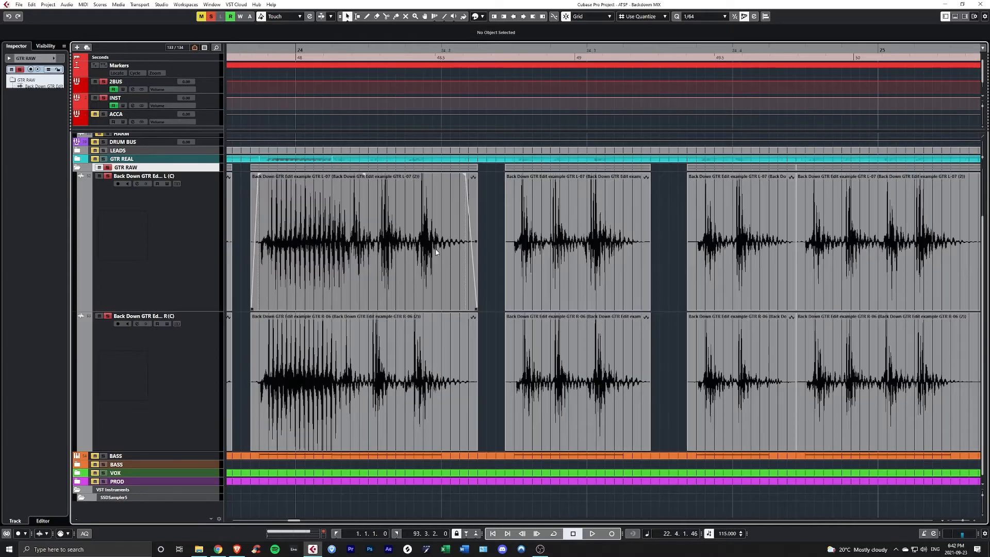
scroll(434, 255, left, 3)
scroll(387, 287, up, 3)
scroll(406, 295, down, 6)
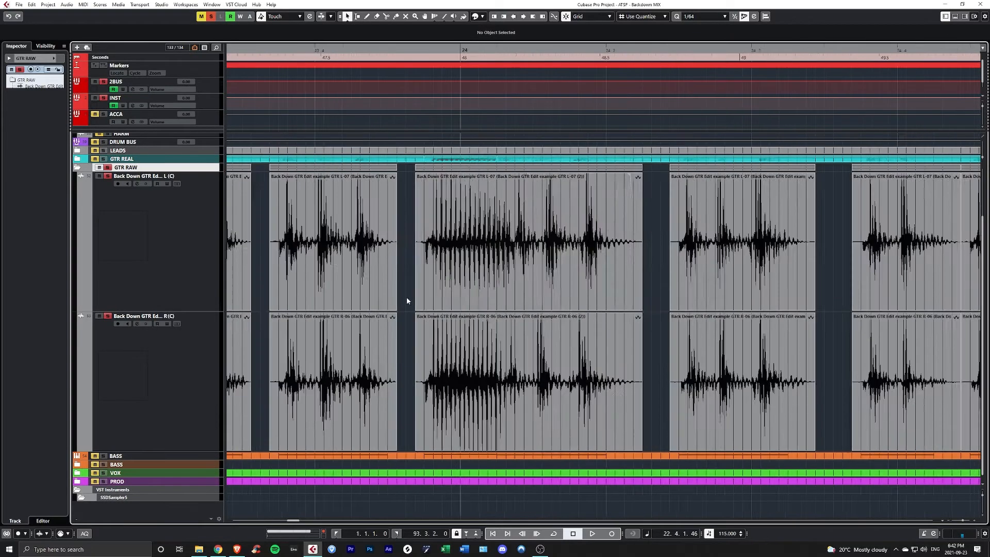
scroll(386, 295, right, 3)
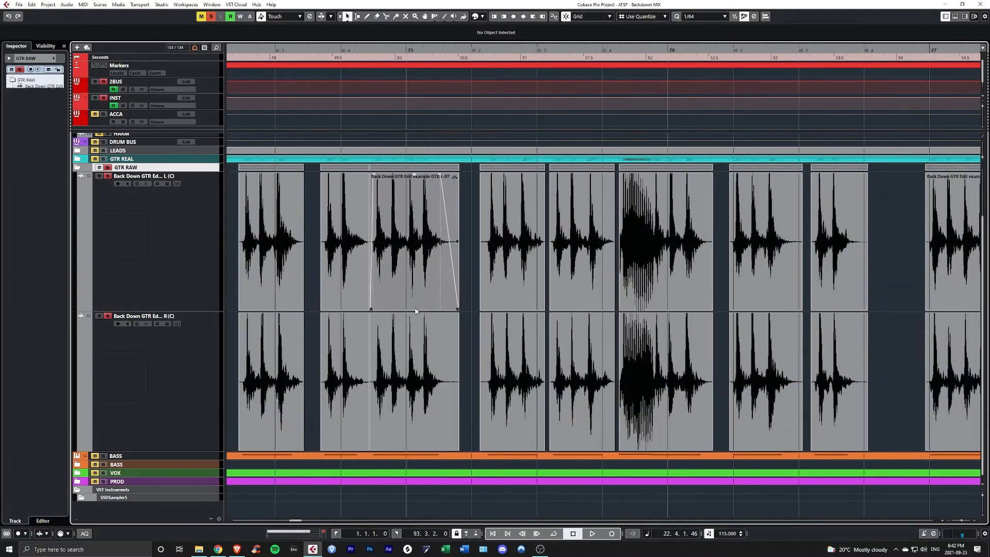
- Examine the gaps and fade-outs between the phrase clips from bar 23 onward on both guitars
scroll(479, 304, up, 6)
scroll(455, 307, down, 6)
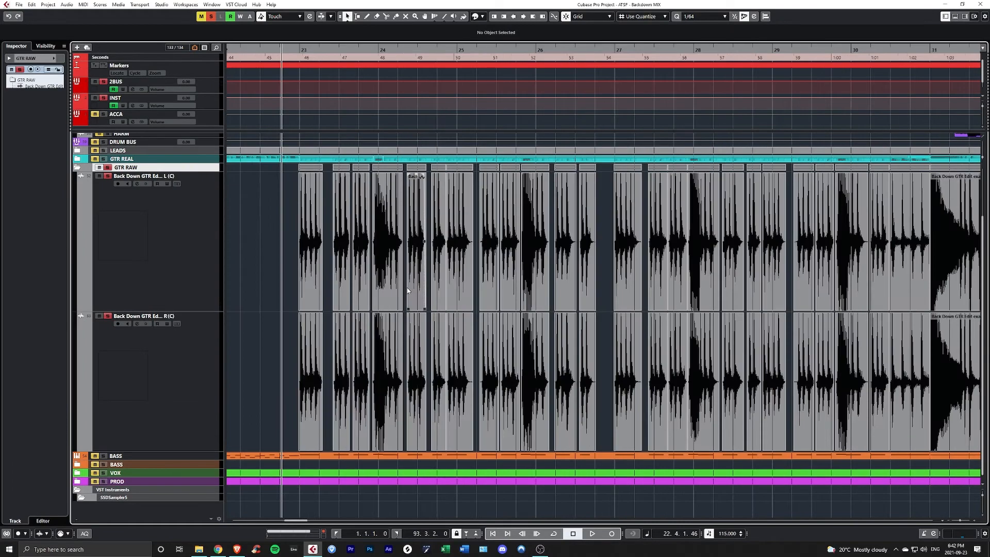
scroll(323, 284, up, 2)
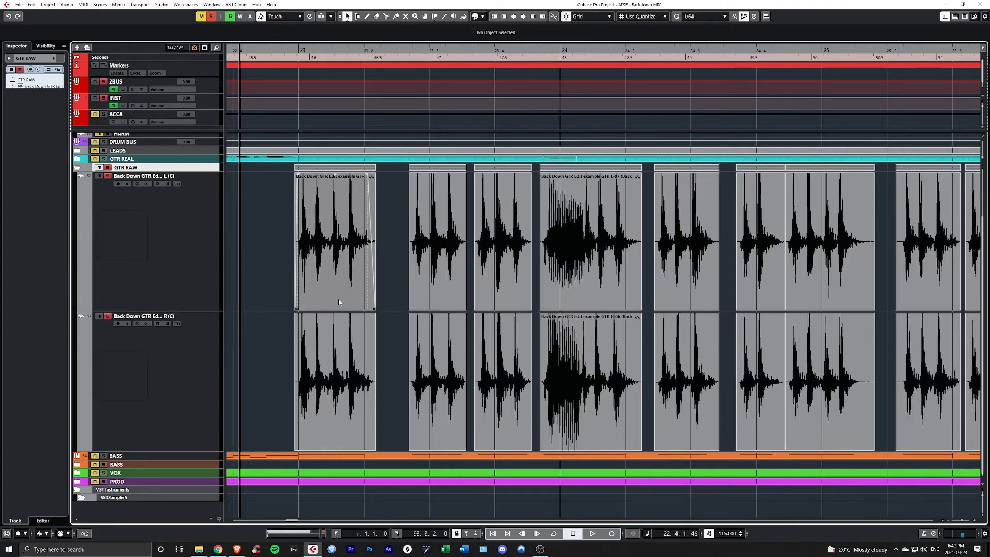
scroll(317, 301, down, 1)
scroll(349, 347, up, 4)
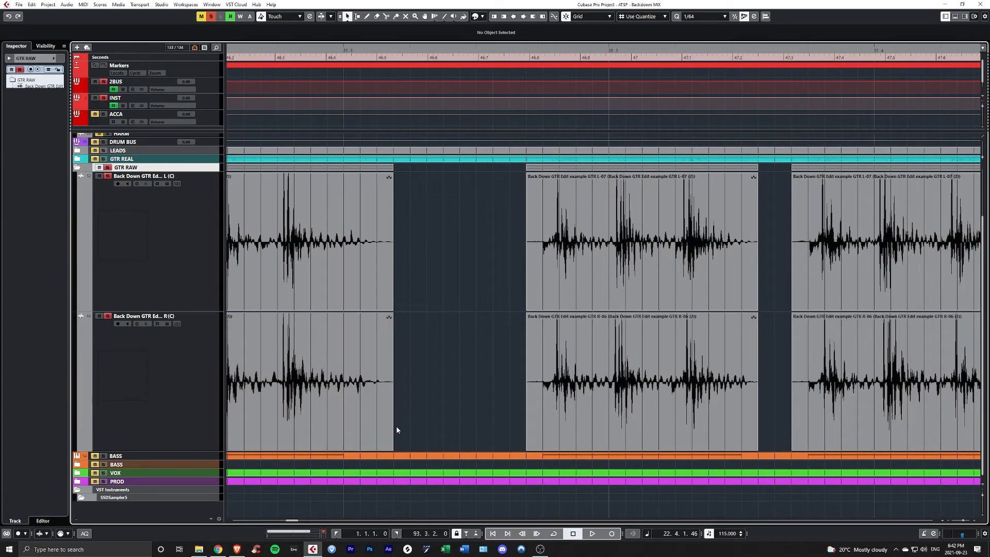
click(364, 365)
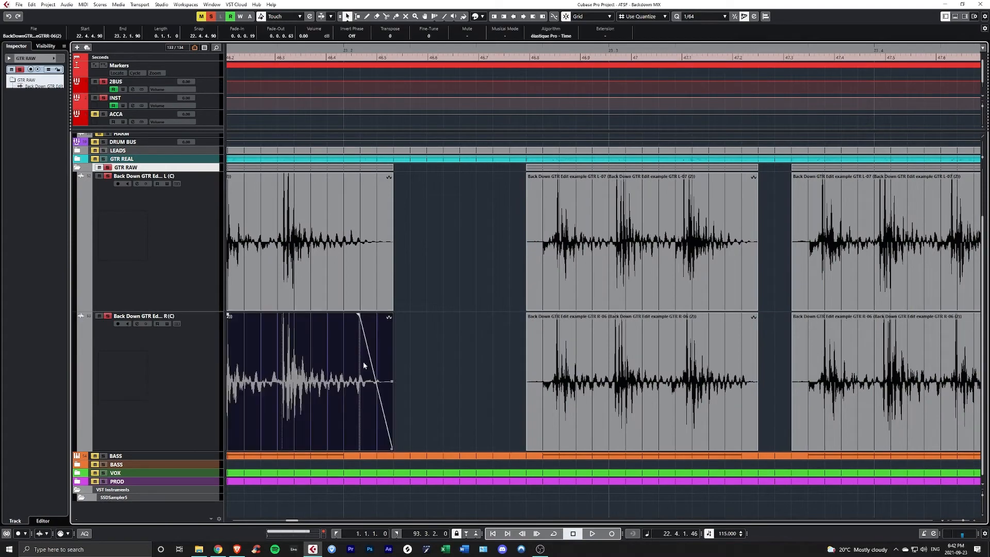
click(370, 290)
scroll(375, 337, down, 4)
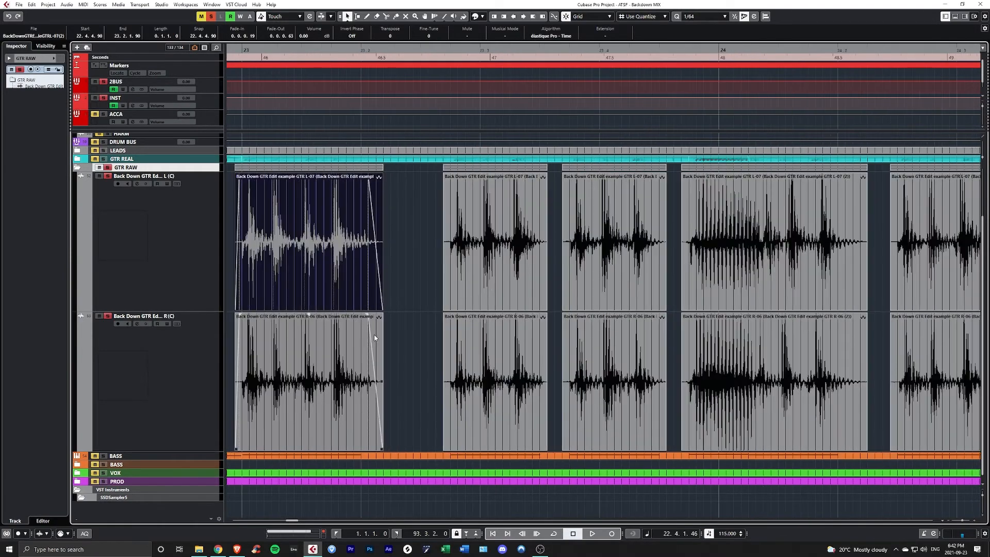
- Play both guitars from just before bar 23 and examine the tail of the right guitar's phrase clip before bar 24
click(278, 309)
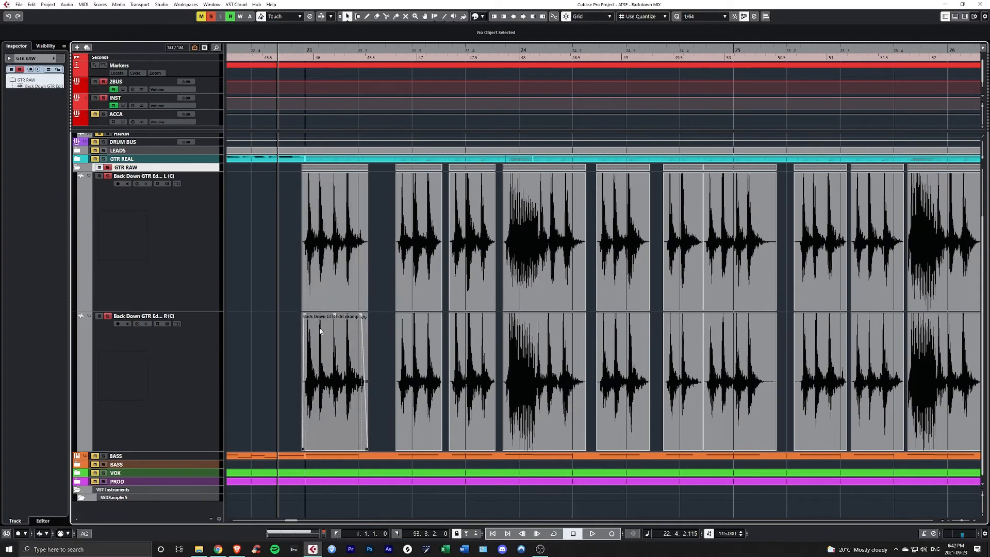
key(space)
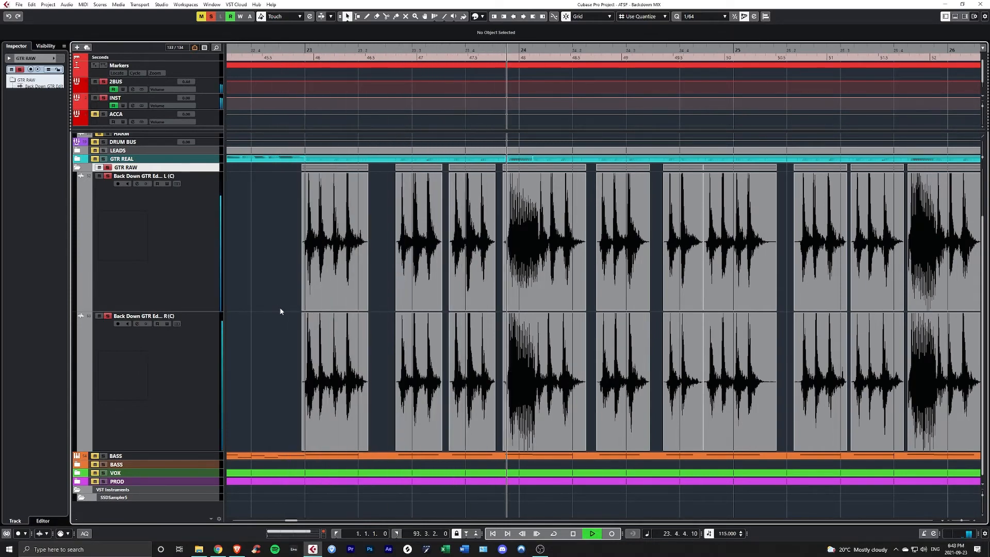
key(space)
click(480, 373)
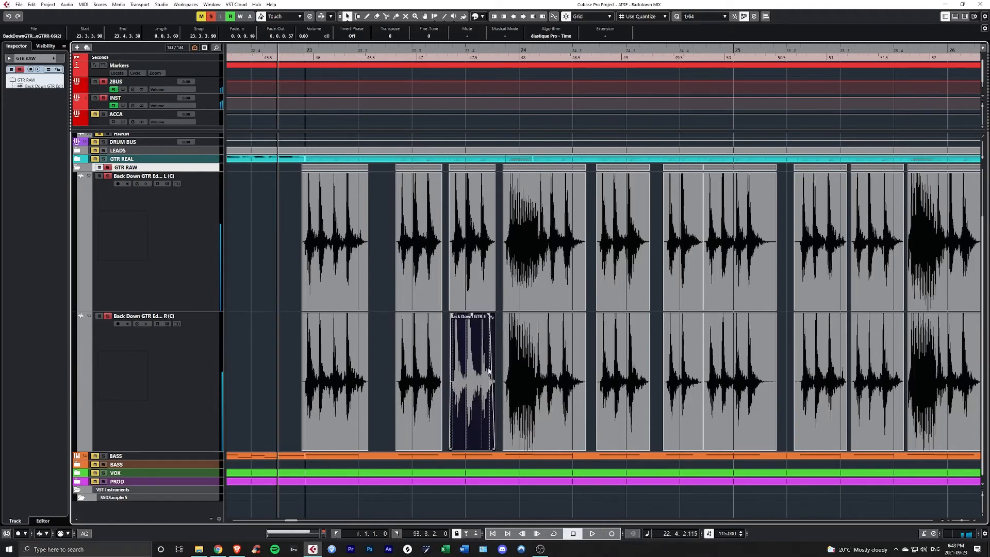
scroll(492, 375, up, 5)
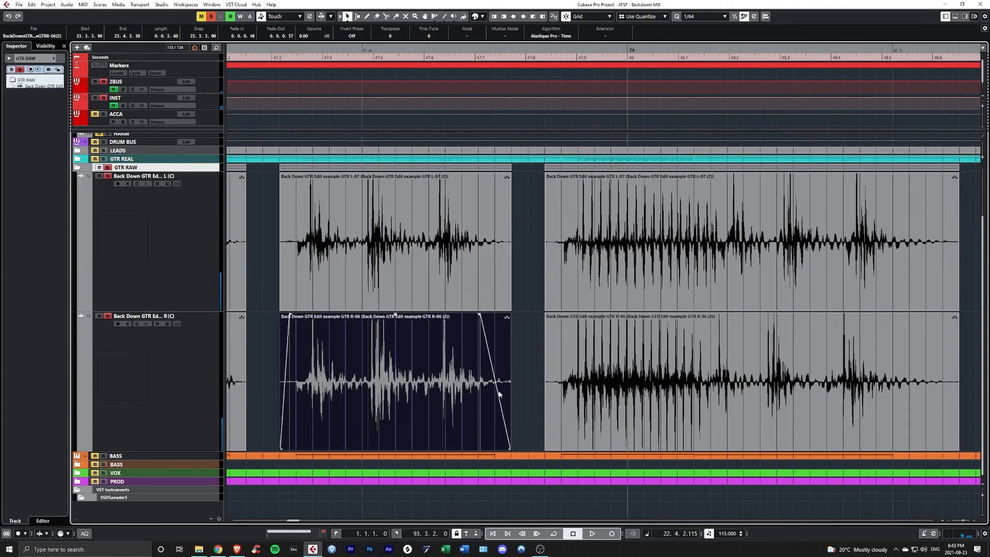
scroll(500, 396, down, 5)
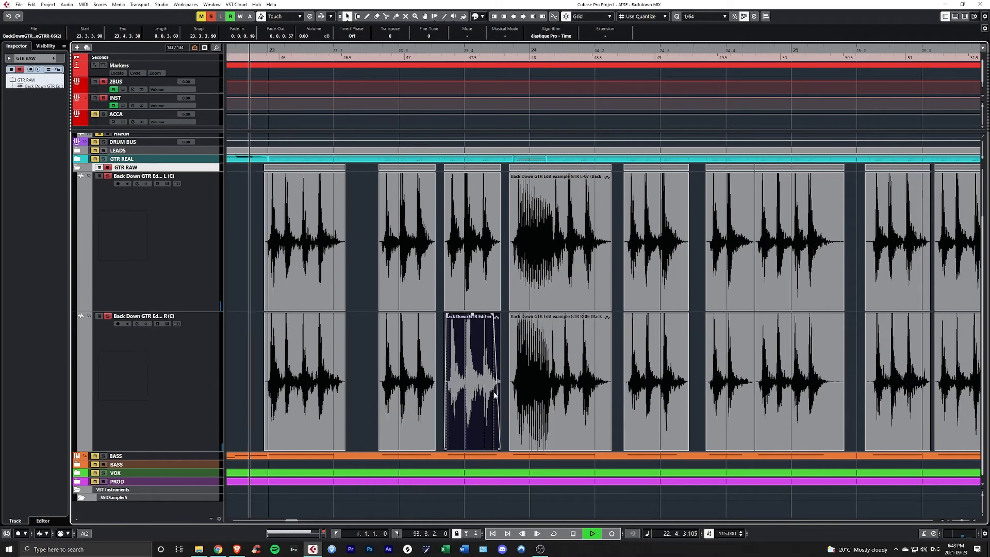
key(space)
scroll(496, 399, up, 5)
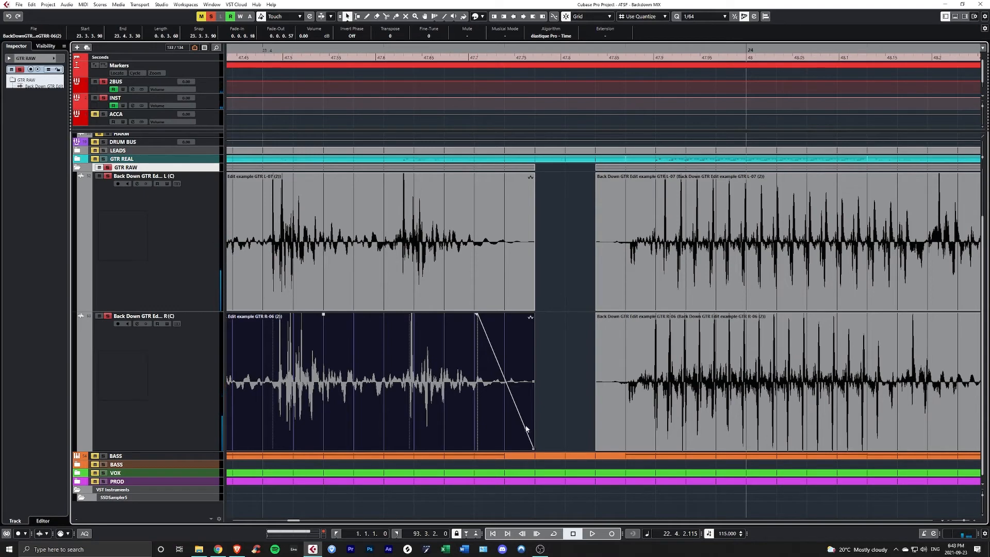
- Turn off snap and trim the end of the right guitar's phrase clip before bar 24 by ear to 23.4.3.4
key(j)
drag(534, 447, 516, 453)
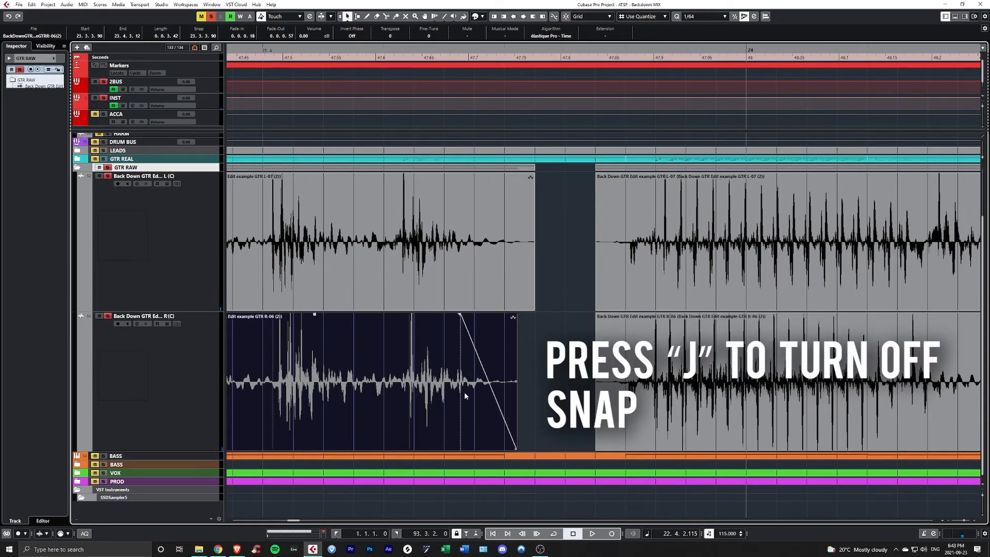
scroll(464, 392, down, 4)
key(space)
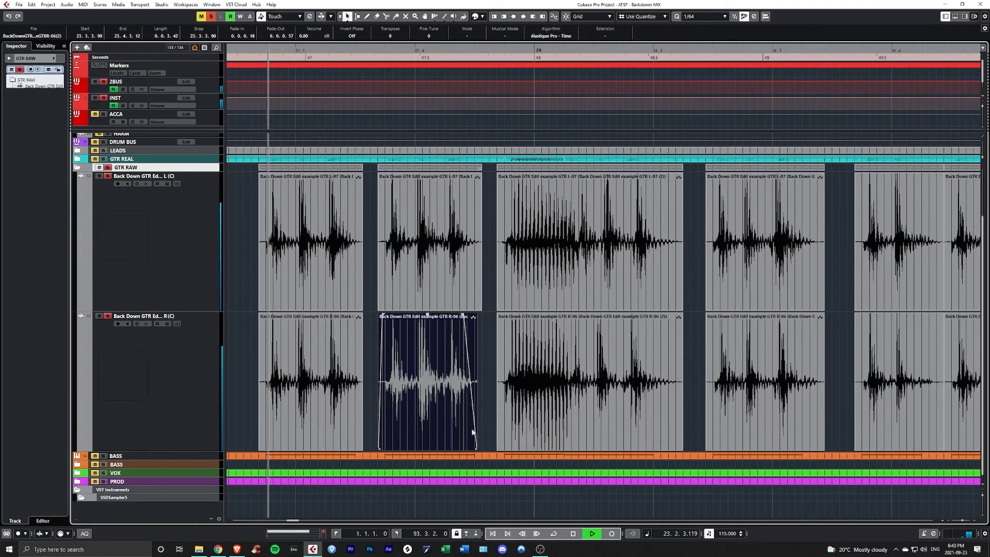
scroll(471, 435, up, 3)
scroll(479, 443, up, 1)
key(space)
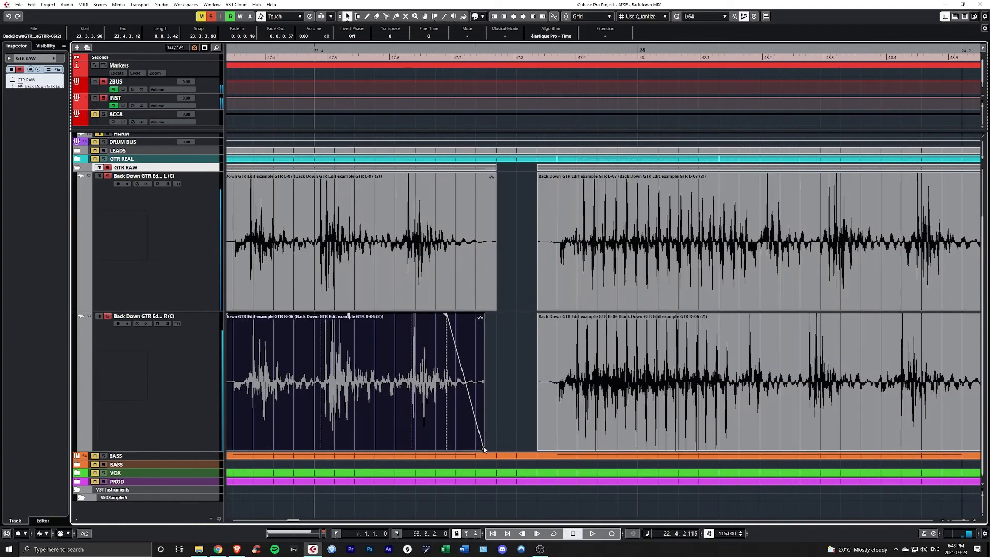
drag(483, 449, 478, 449)
- Compare playback of the right guitar's trimmed phrase with and without the fine-tuned ending, keeping the trimmed version
key(space)
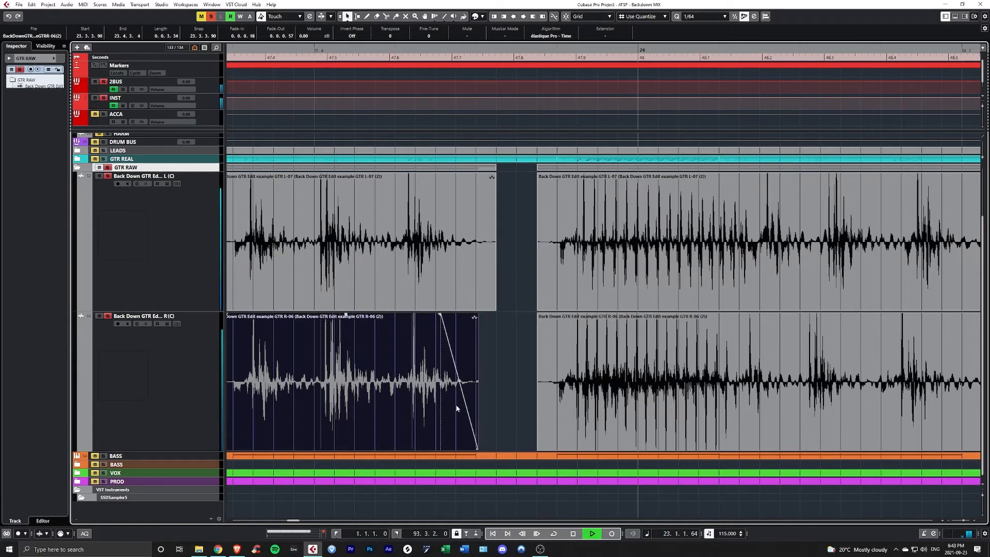
key(space)
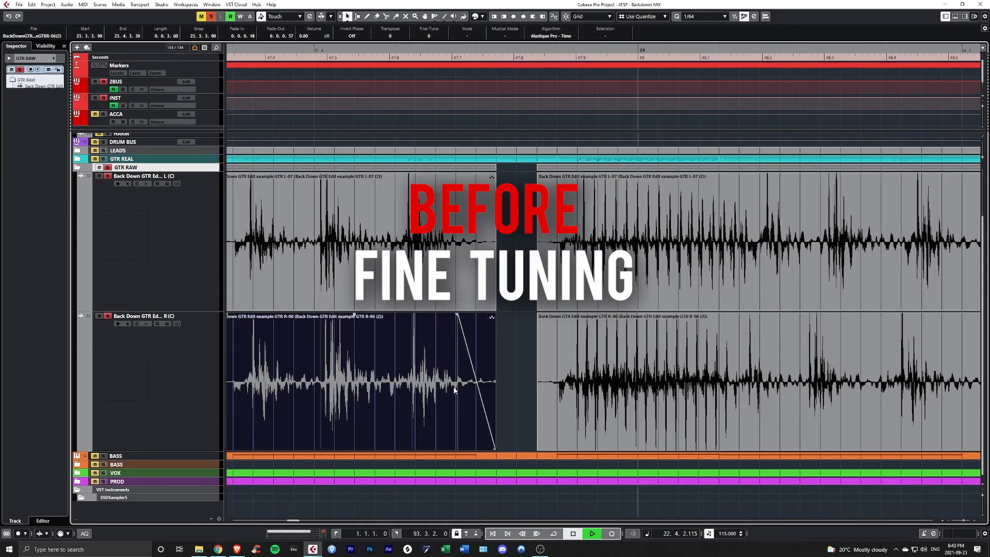
key(space)
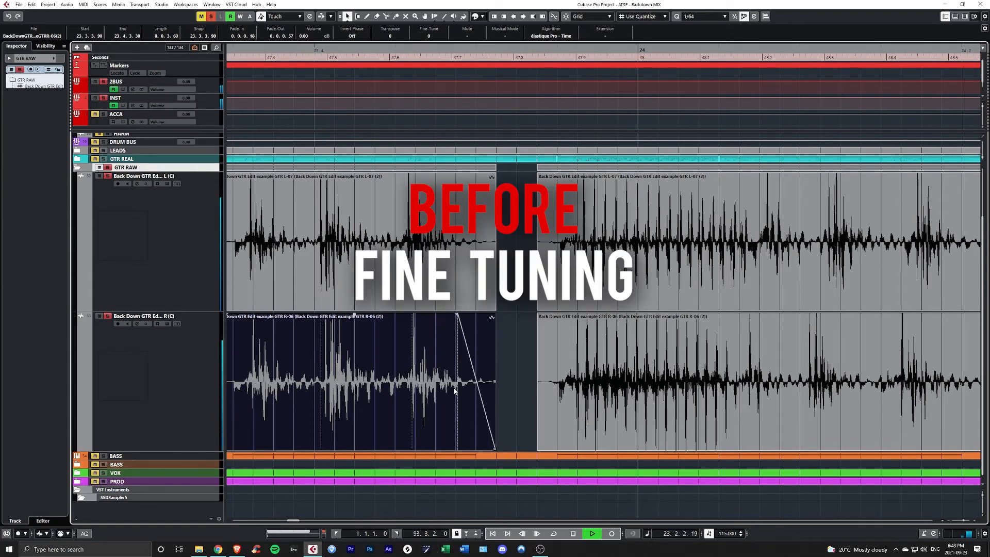
key(space)
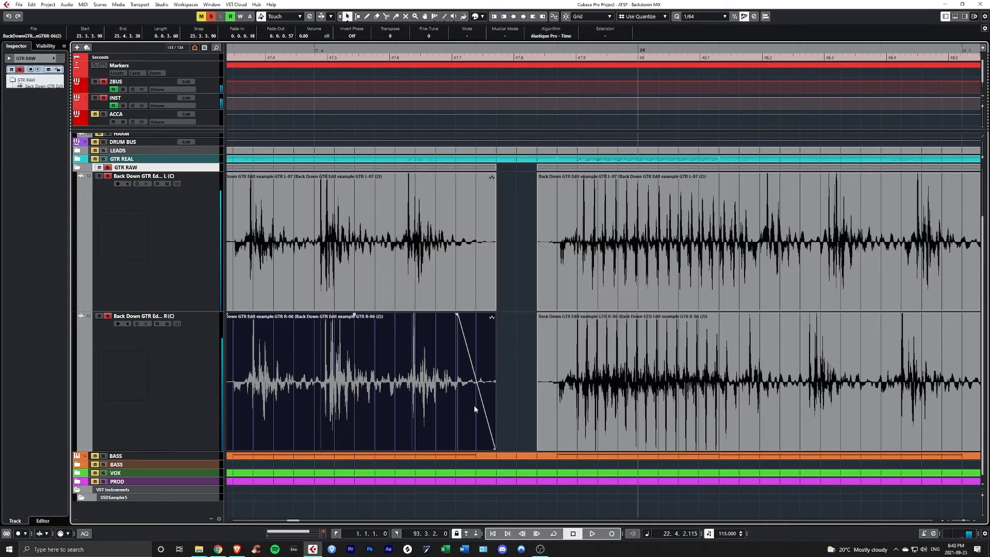
key(ctrl+shift+z)
key(space)
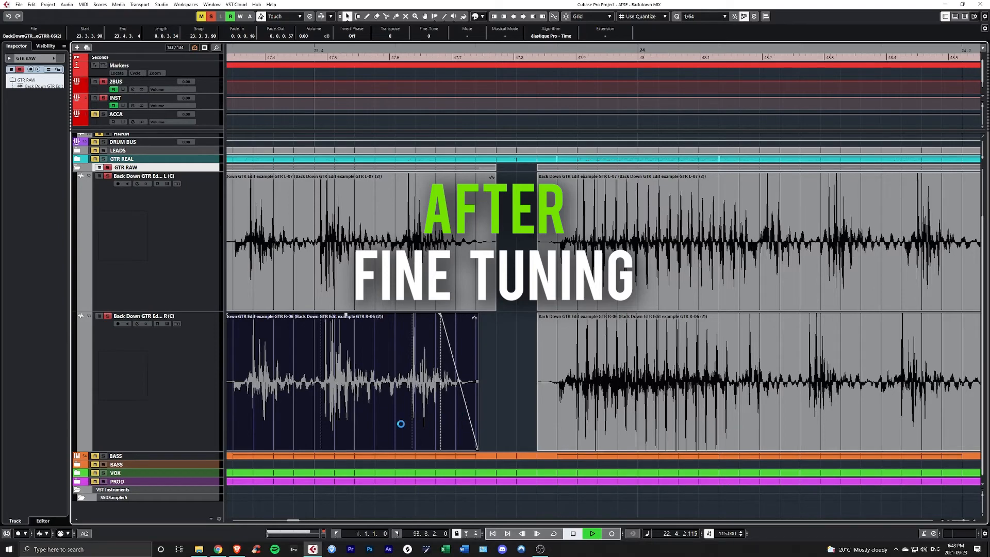
key(space)
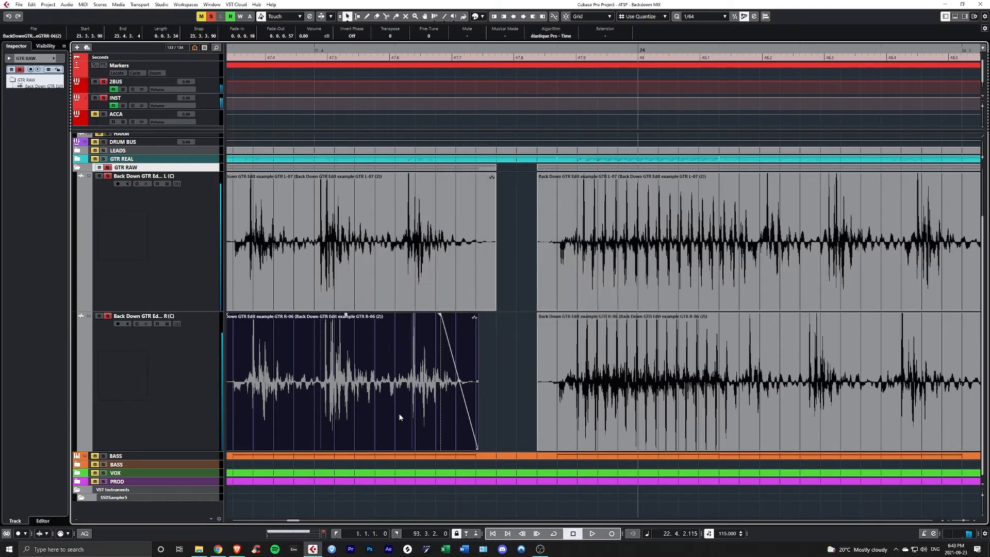
- Listen through the remaining phrases and fine-tune the edge of a left guitar phrase clip
scroll(398, 415, down, 4)
scroll(394, 387, down, 3)
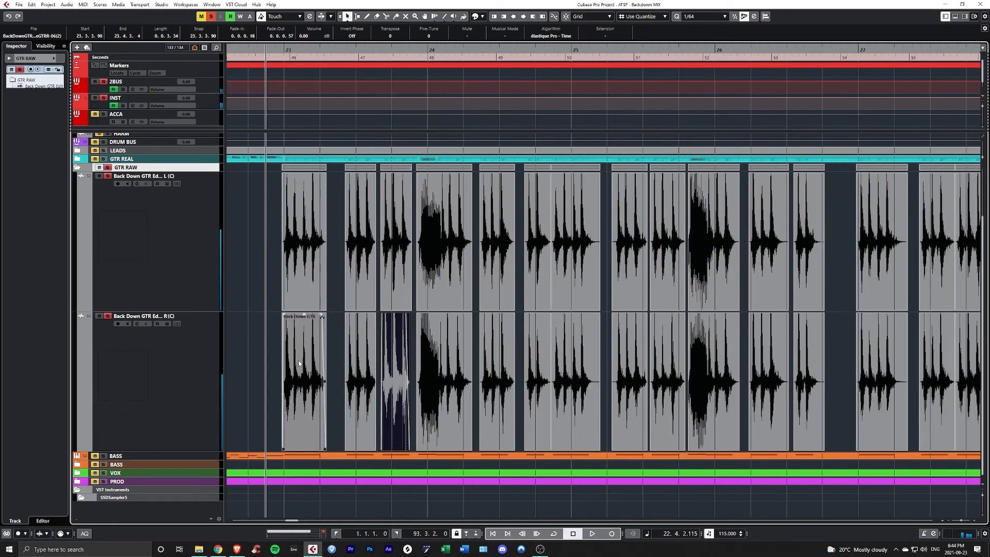
scroll(371, 355, up, 4)
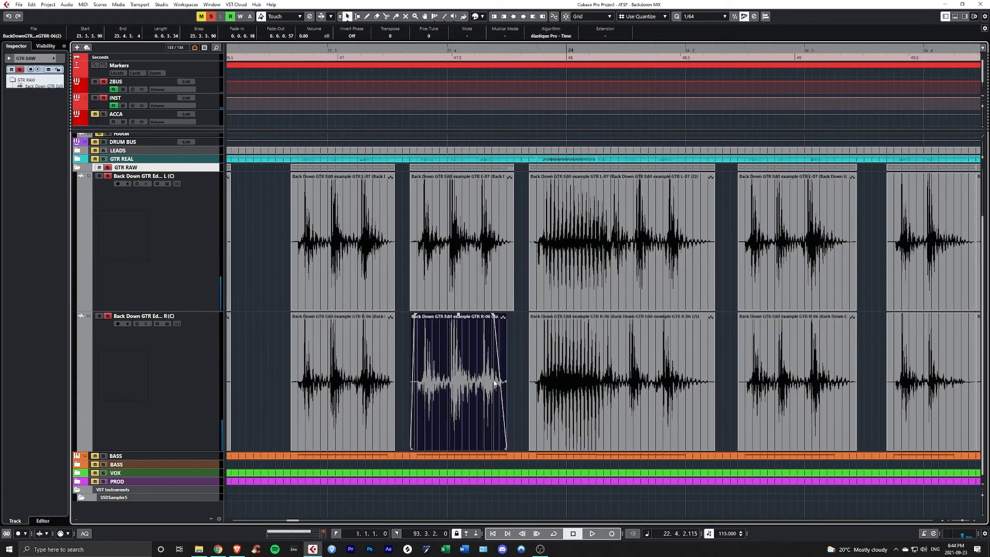
scroll(494, 383, down, 3)
scroll(445, 366, right, 2)
scroll(442, 364, down, 3)
key(space)
scroll(464, 367, up, 3)
scroll(476, 366, right, 4)
scroll(516, 310, up, 4)
click(526, 287)
mouse_move(539, 308)
mouse_down()
mouse_move(525, 308)
mouse_move(547, 307)
mouse_up()
click(526, 258)
scroll(526, 307, down, 3)
scroll(525, 307, right, 2)
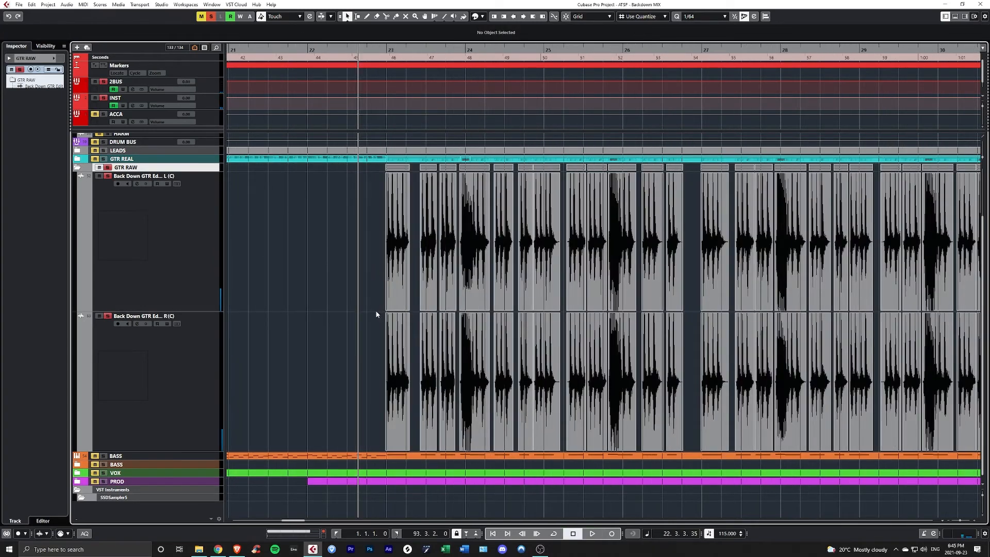
- Clear all track solos and play the gated guitars in the full mix from before bar 23
click(212, 19)
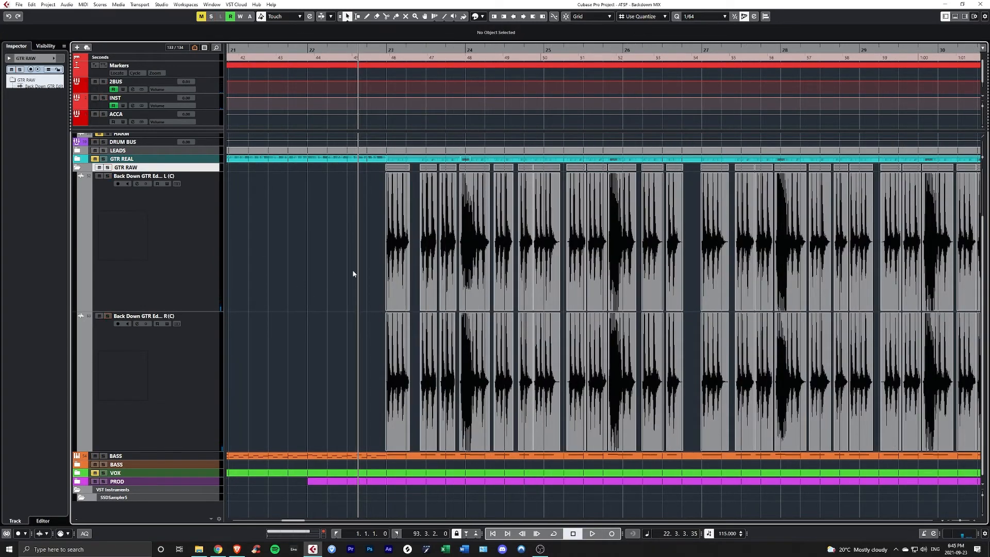
scroll(356, 271, right, 1)
scroll(268, 265, down, 2)
key(space)
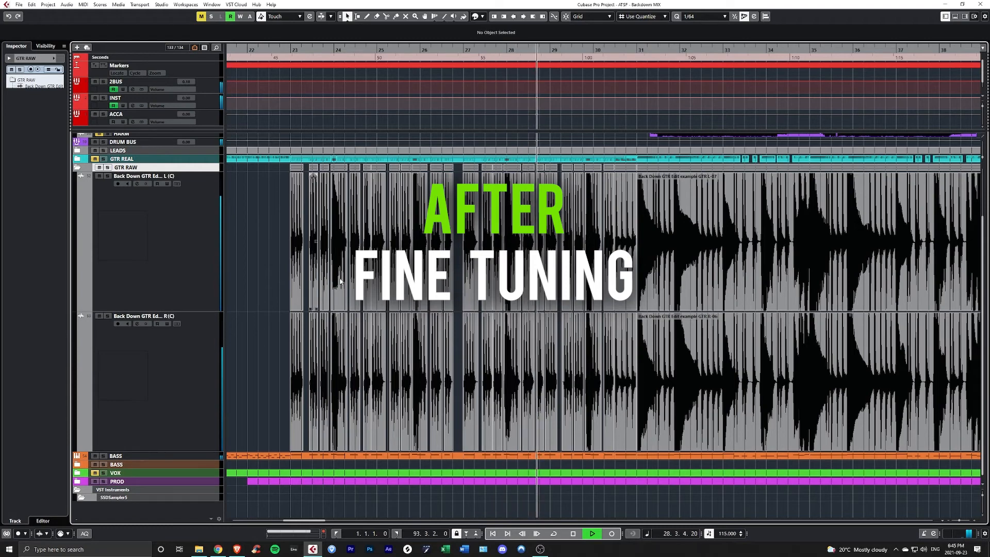
- Bounce all gated phrase clips from bar 23 to bar 30 on both guitars, replacing the original events
drag(515, 50, 372, 79)
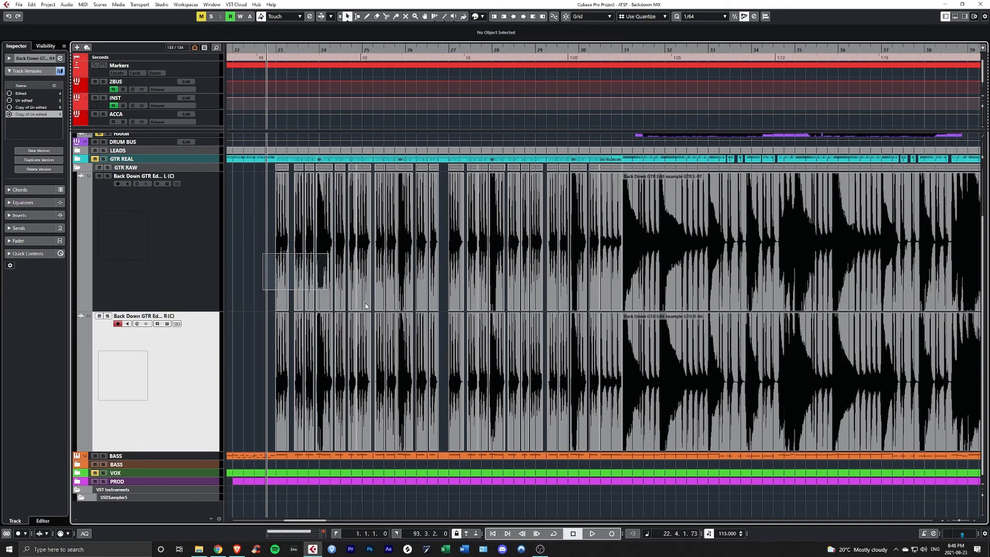
click(341, 240)
scroll(341, 241, up, 6)
scroll(352, 255, down, 5)
drag(247, 252, 655, 379)
scroll(338, 249, up, 3)
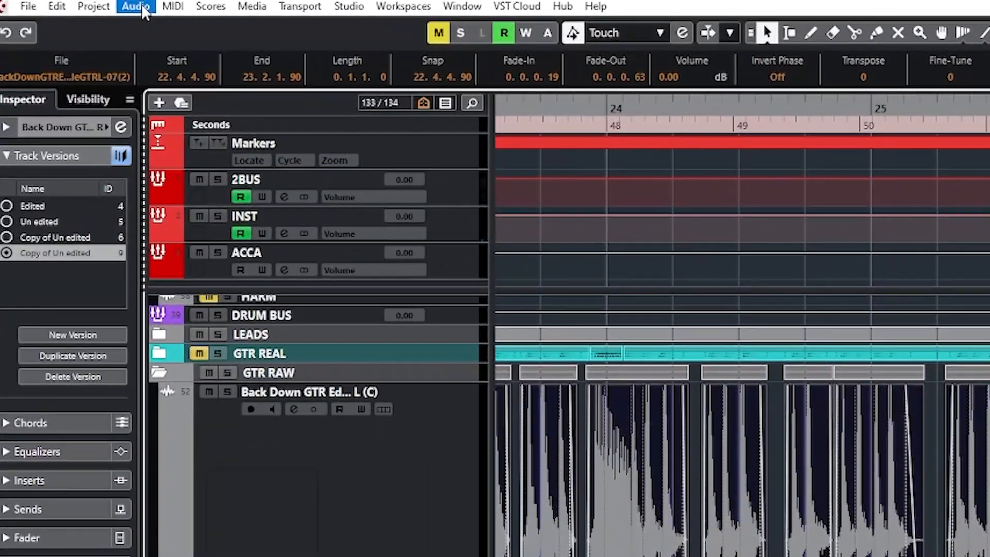
click(136, 7)
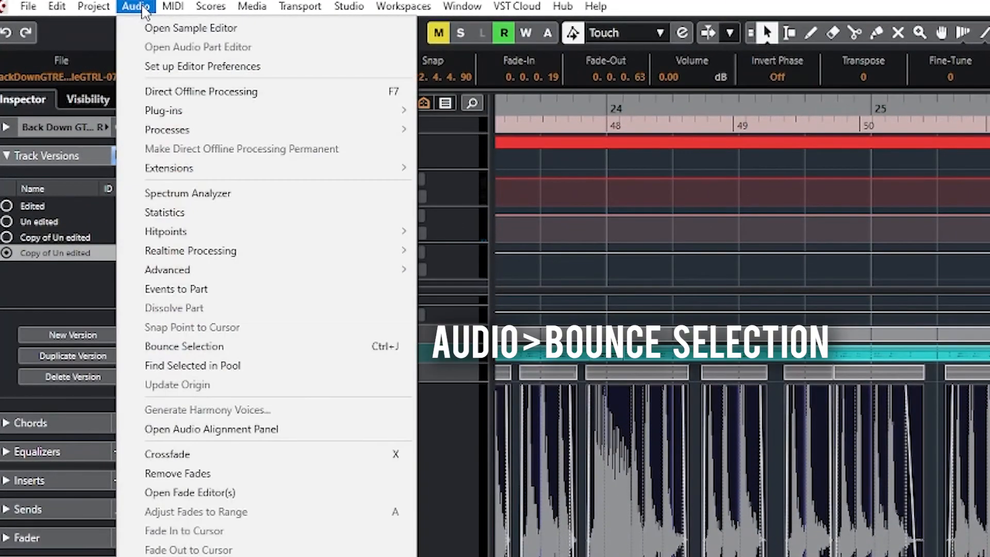
click(256, 347)
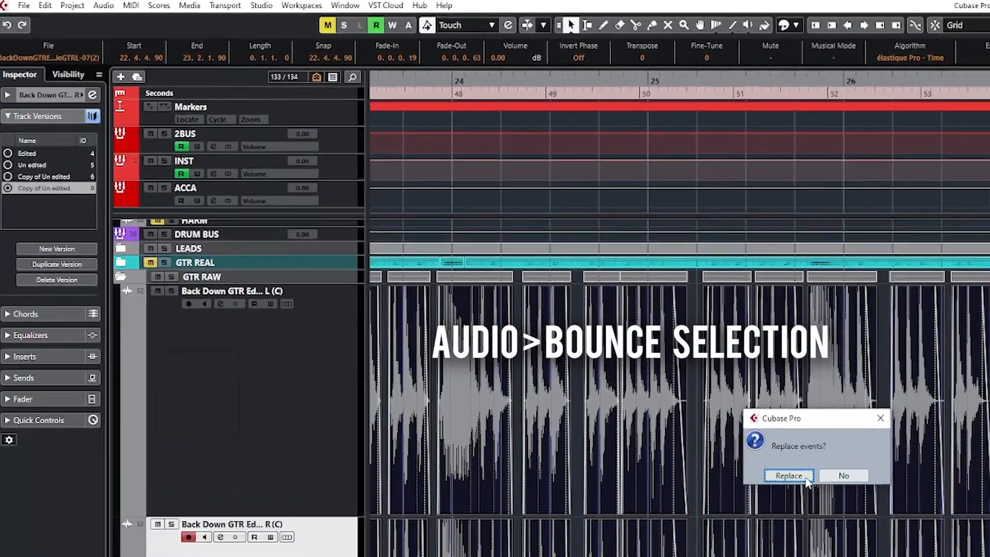
click(800, 477)
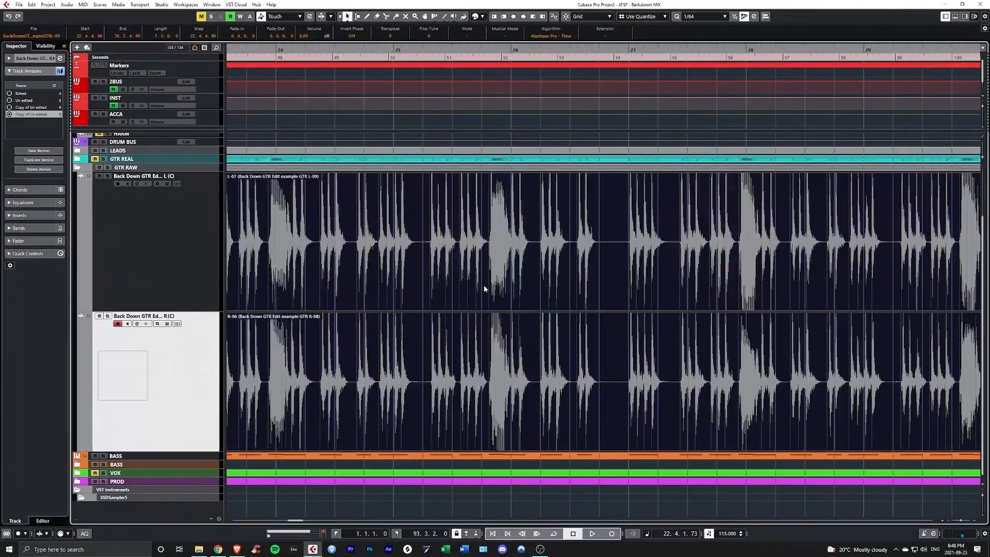
- Inspect the bounced guitar clips and compare playback of the Un edited and edited track versions from bar 22
scroll(410, 257, down, 2)
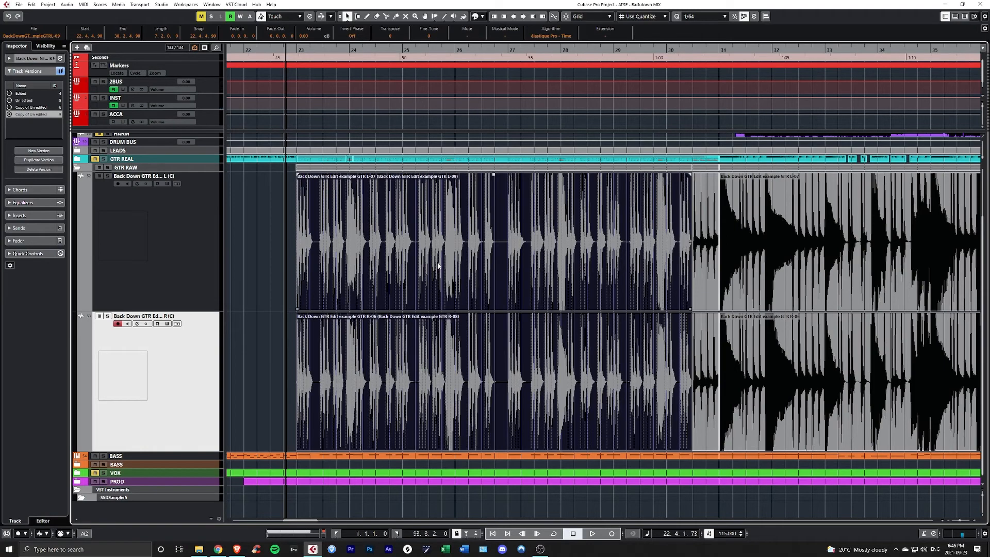
scroll(438, 265, up, 4)
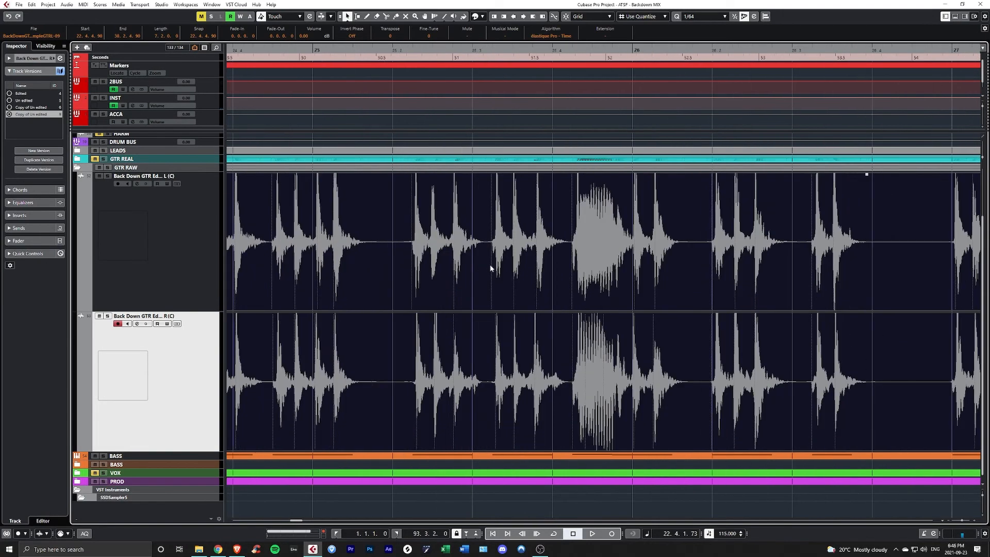
scroll(460, 254, down, 3)
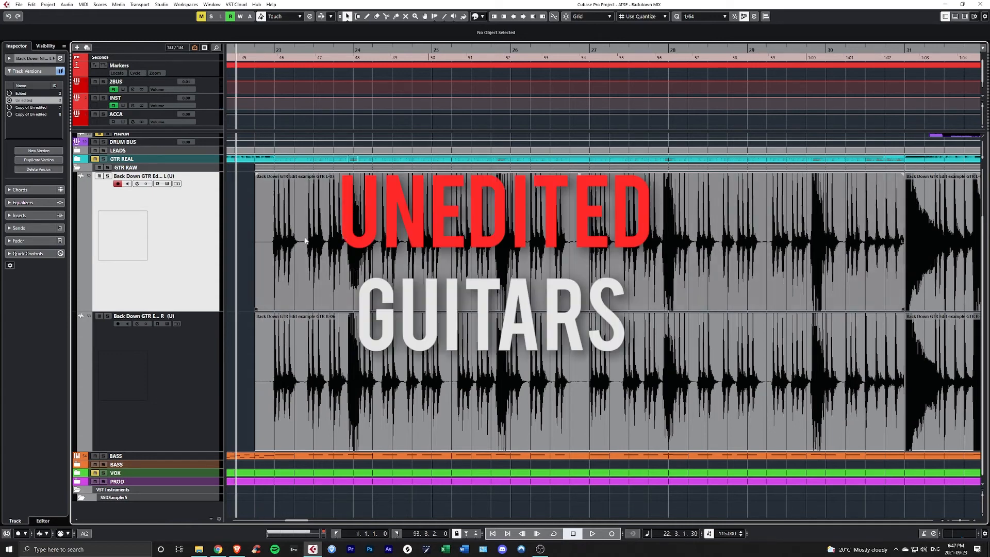
key(space)
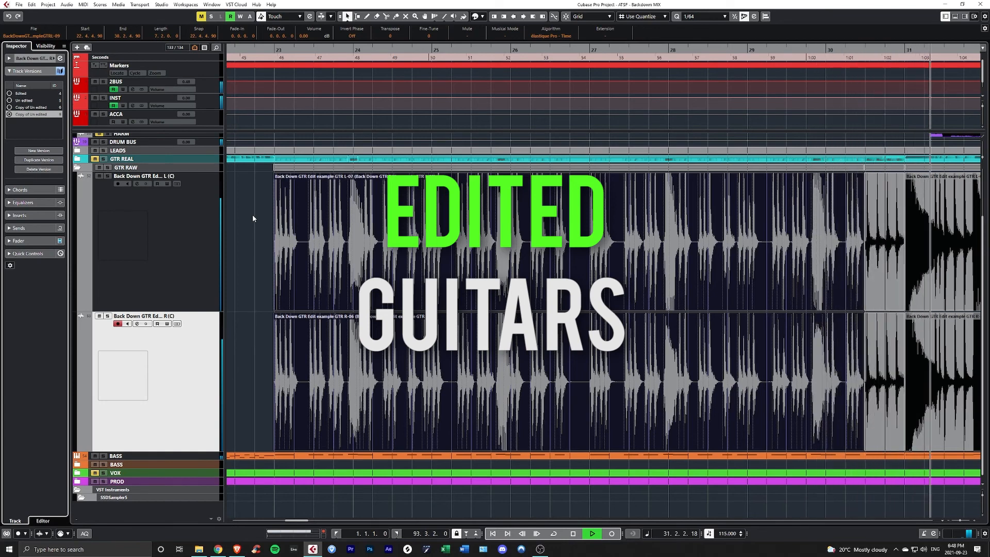
key(space)
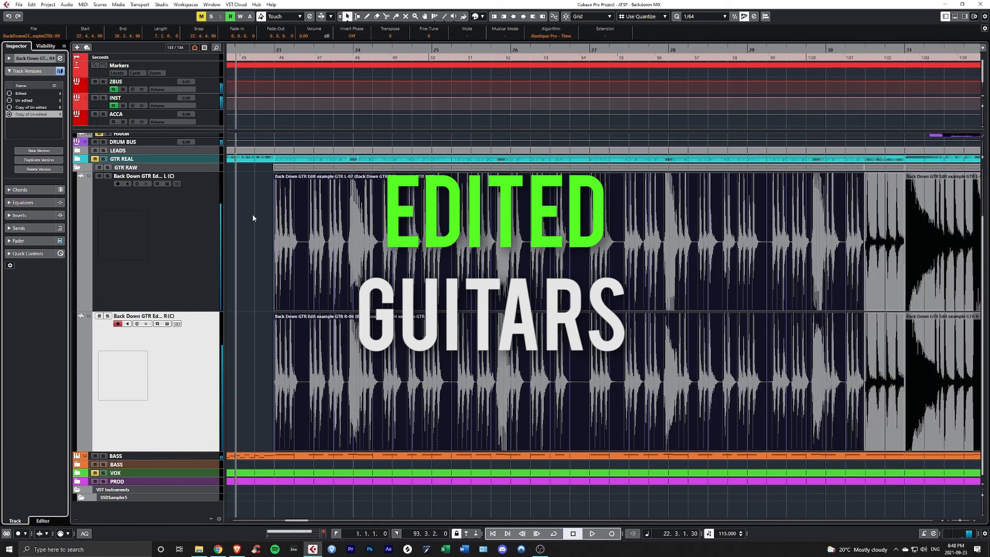
click(252, 218)
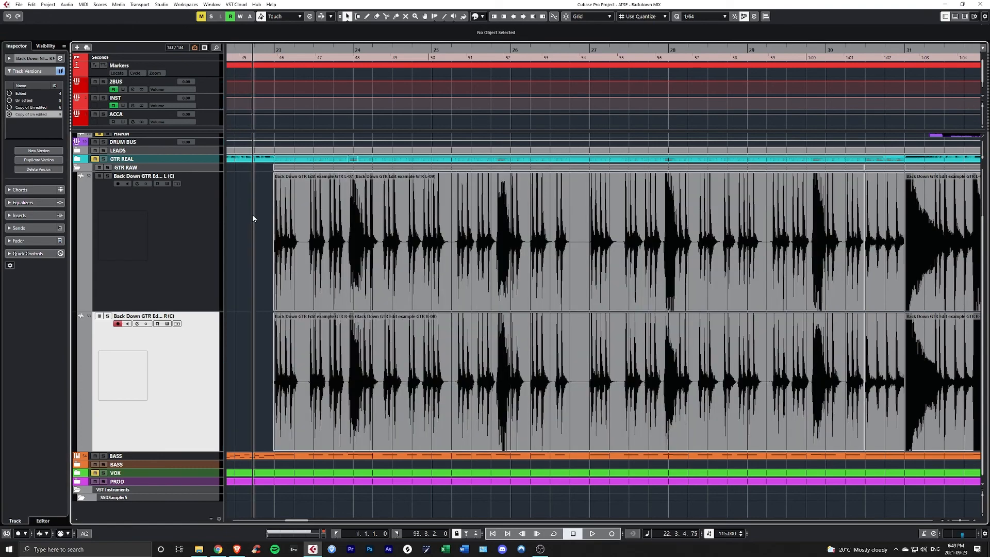